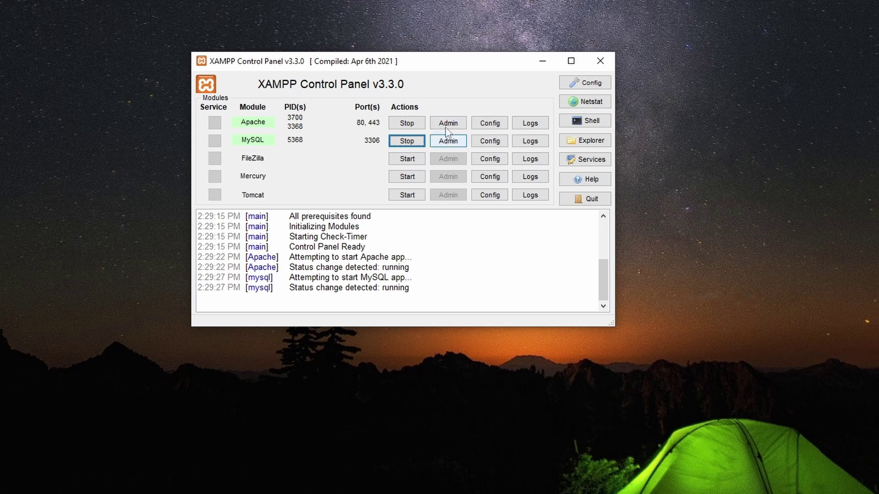
# Step: Open a maximized Chrome Incognito window and load the XAMPP dashboard at localhost
pyautogui.rightClick(184, 493)
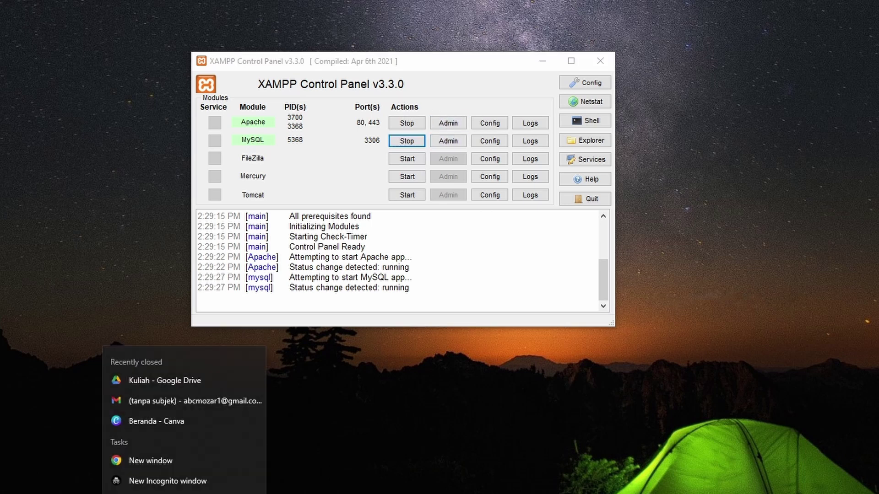
pyautogui.click(151, 479)
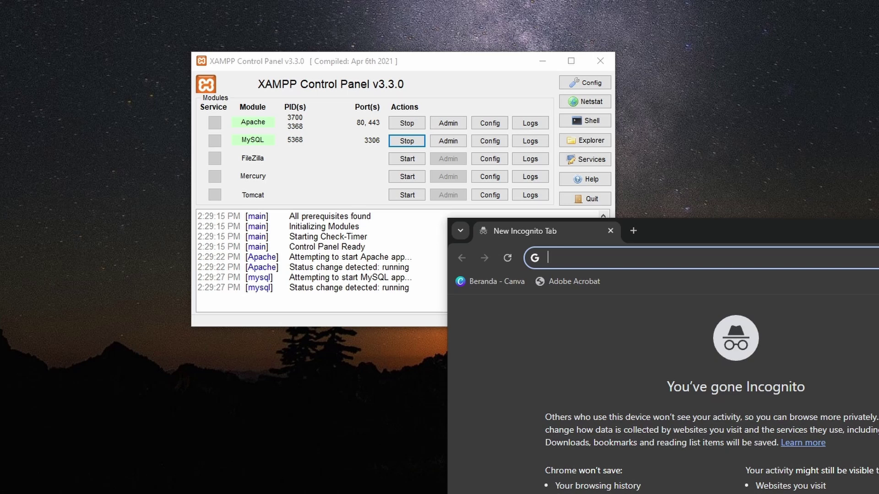
pyautogui.press('super+Up')
pyautogui.click(351, 25)
pyautogui.write('localho')
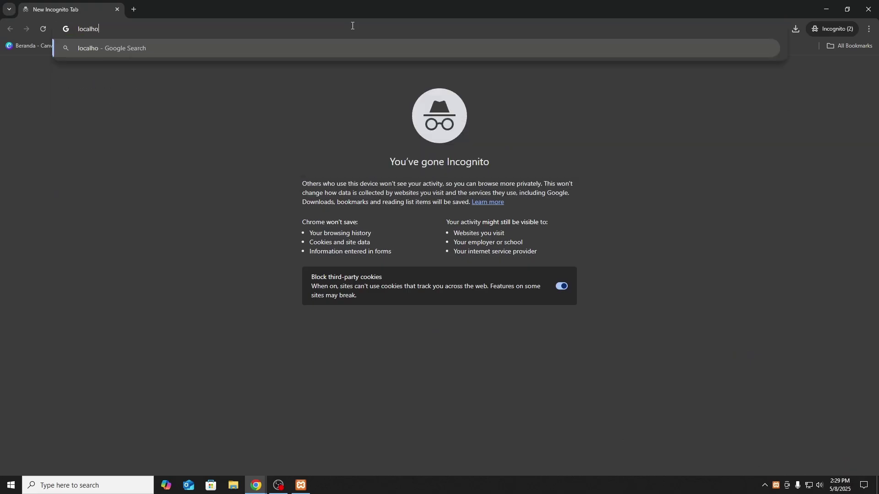
pyautogui.write('st')
pyautogui.press('Return')
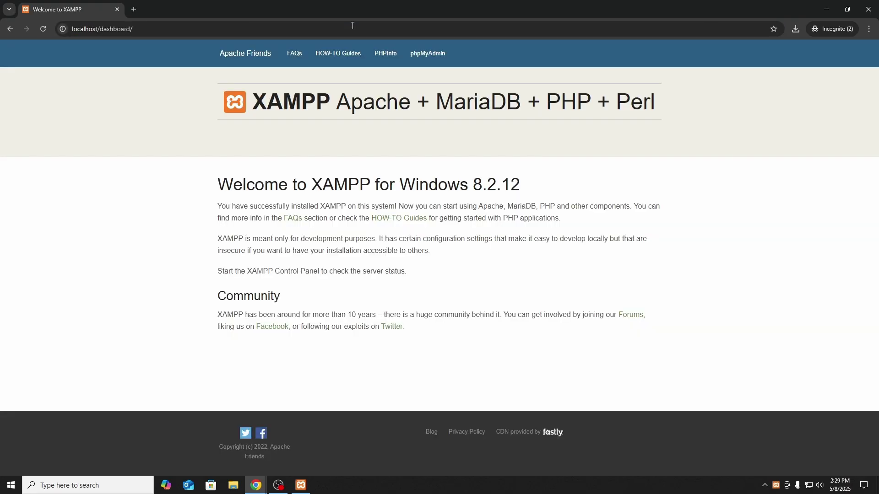
# Step: Load 127.0.0.1 in a second tab and compare it with the localhost dashboard
pyautogui.click(134, 10)
pyautogui.write('127')
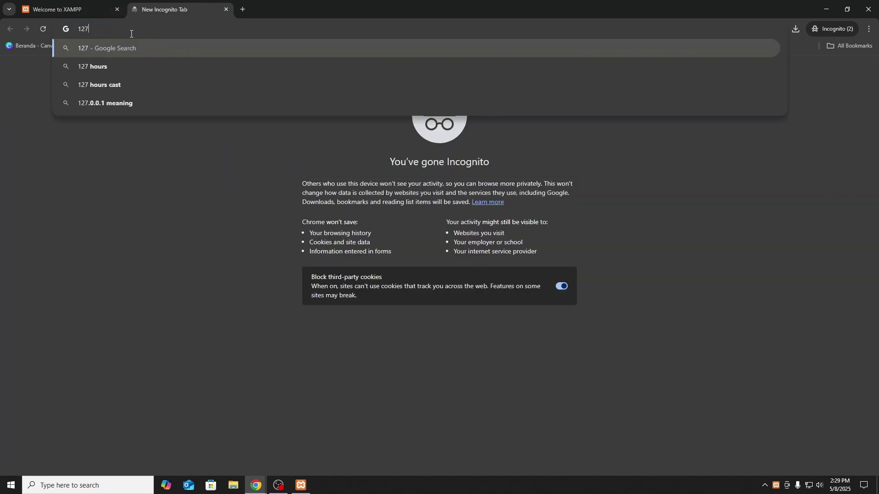
pyautogui.write('.0')
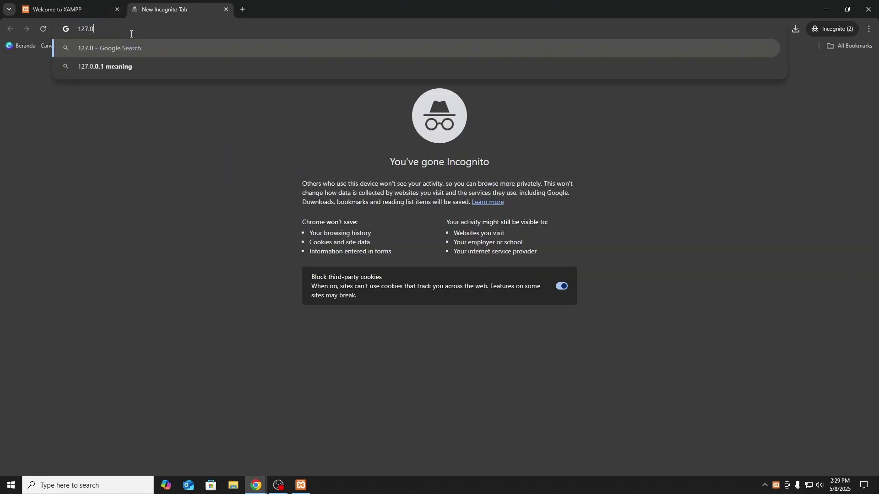
pyautogui.write('.0.1')
pyautogui.press('Return')
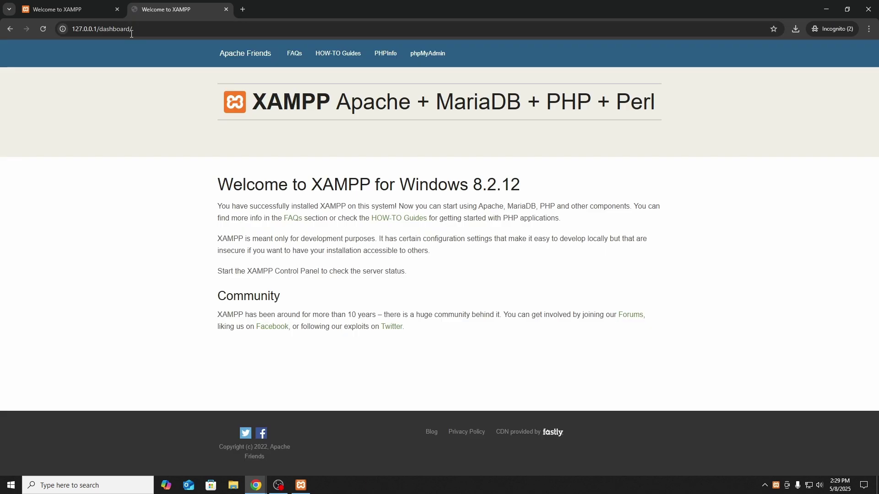
pyautogui.click(83, 7)
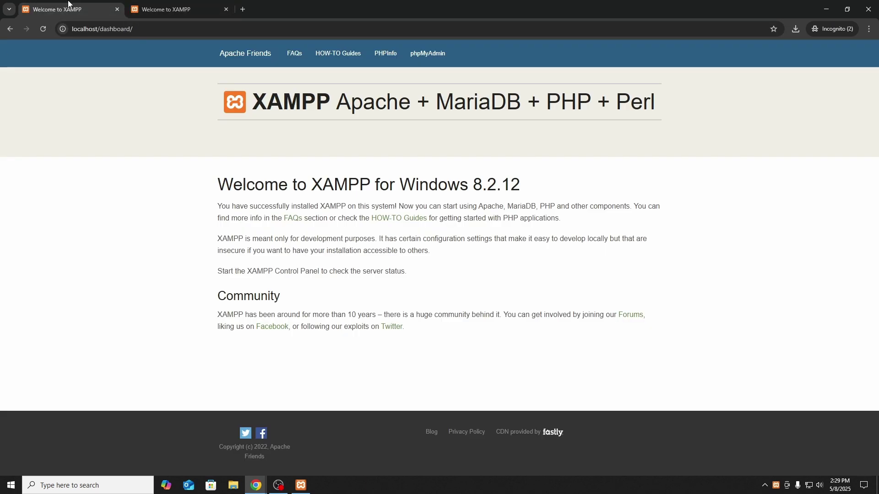
pyautogui.click(155, 4)
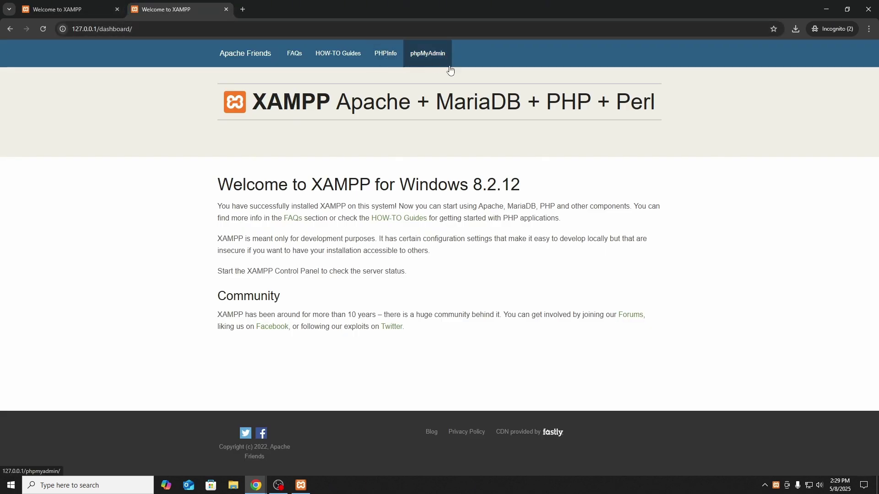
# Step: Open phpMyAdmin from both XAMPP dashboards and keep only the localhost tab, closing the 127.0.0.1 one
pyautogui.click(438, 55)
pyautogui.click(64, 9)
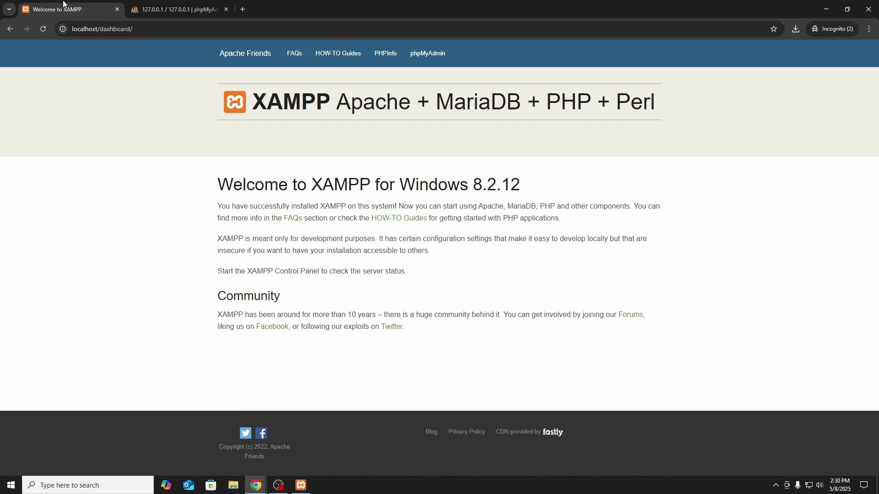
pyautogui.click(426, 54)
pyautogui.click(176, 9)
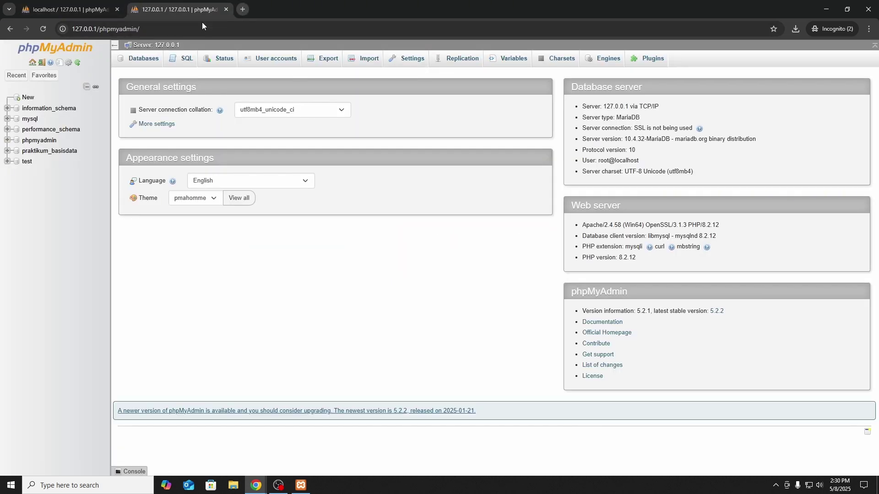
pyautogui.click(226, 10)
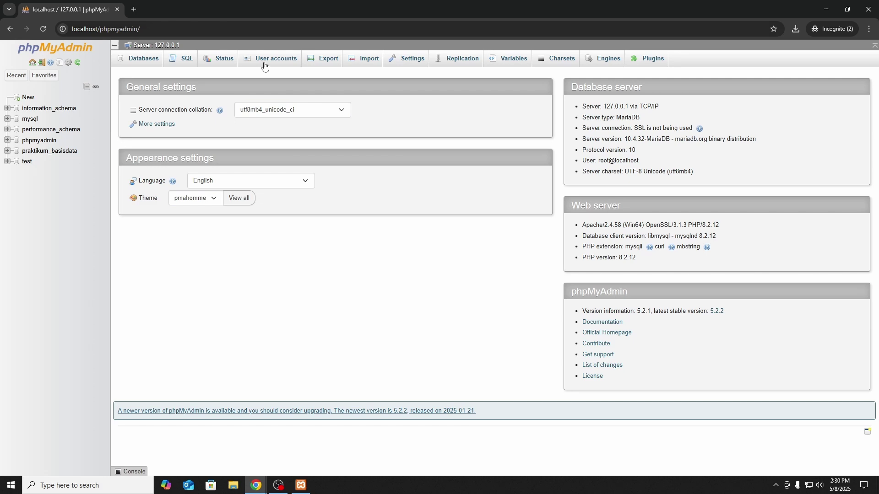
# Step: Run the SQL query "CREATE DATABASE rumahsakit;" and open the rumahsakit database, discarding unsaved changes
pyautogui.click(147, 58)
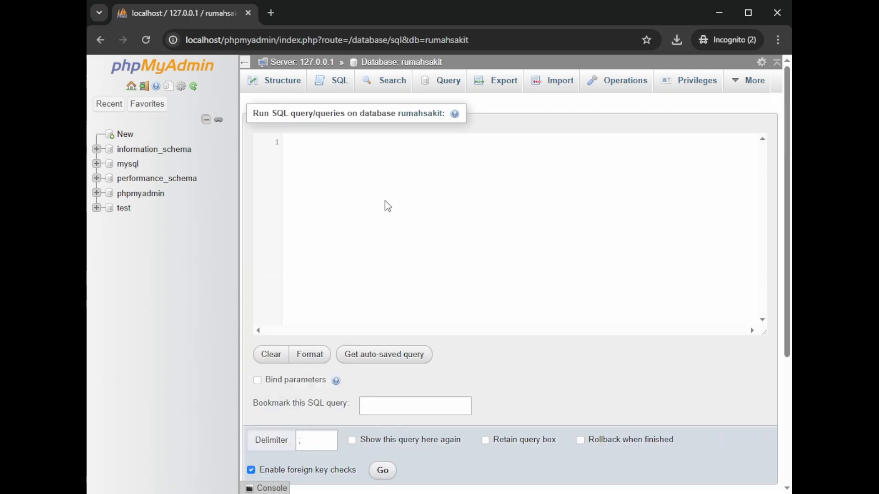
pyautogui.write('CREATE DATABASE ')
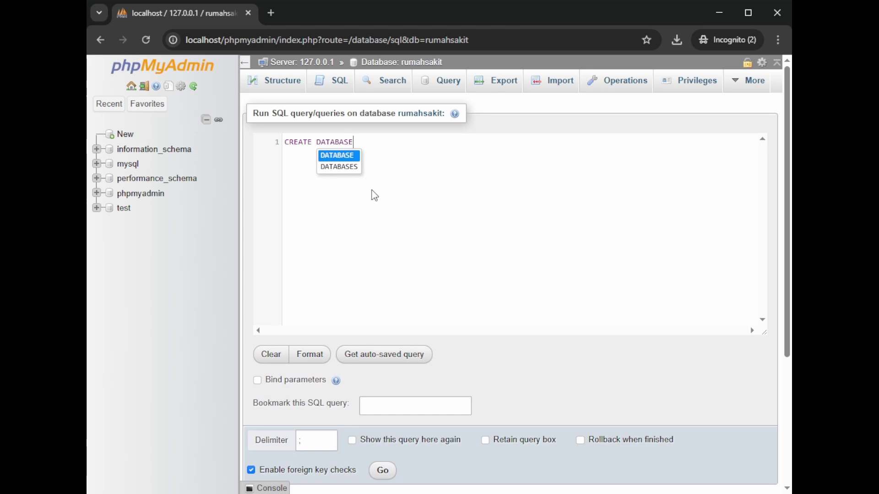
pyautogui.write('ru')
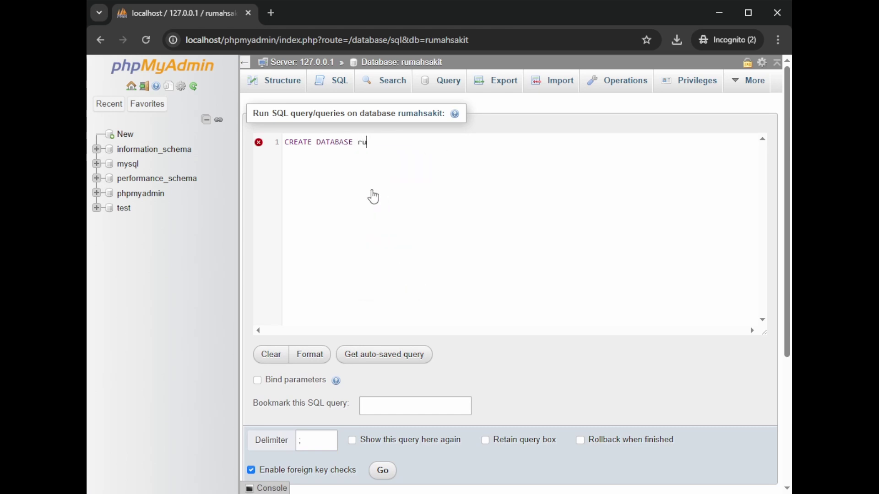
pyautogui.write('mahsakit;')
pyautogui.hotkey('ctrl', 'Return')
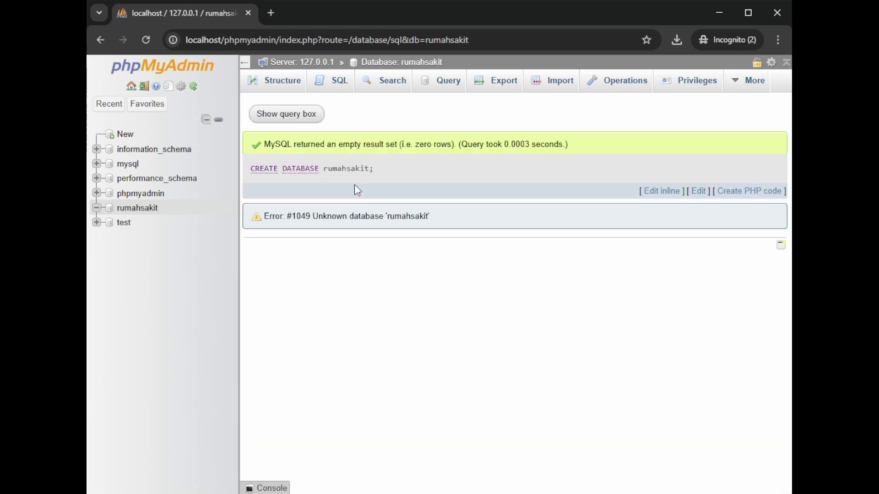
pyautogui.click(135, 208)
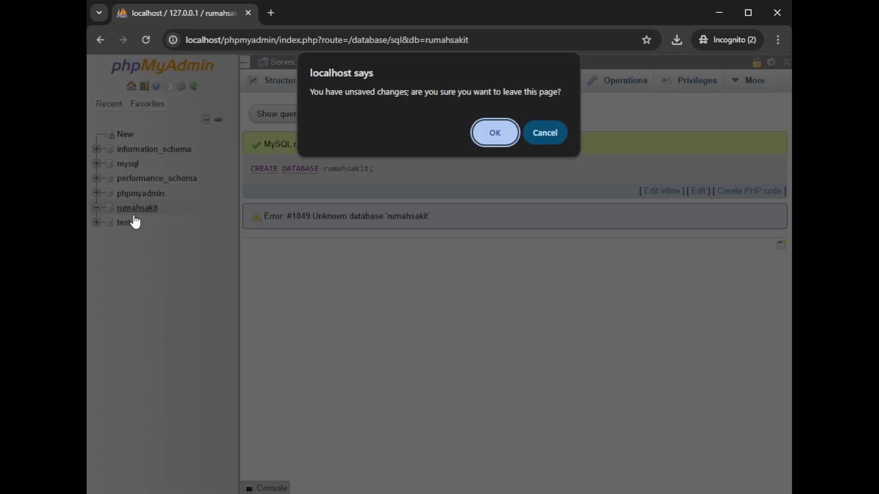
pyautogui.click(491, 132)
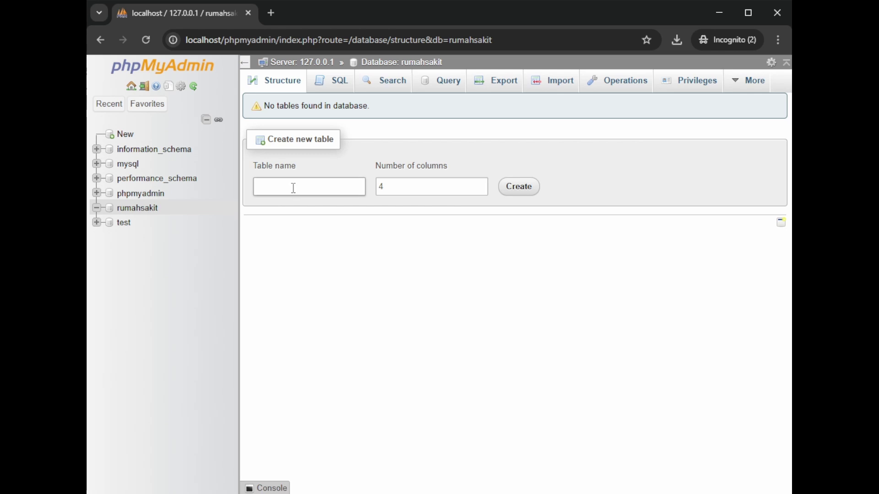
pyautogui.click(333, 81)
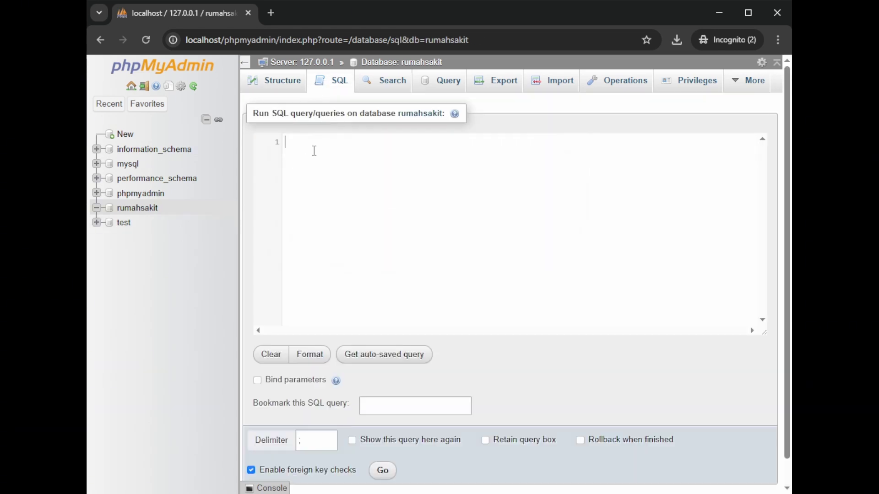
pyautogui.write('cREATE TABLE')
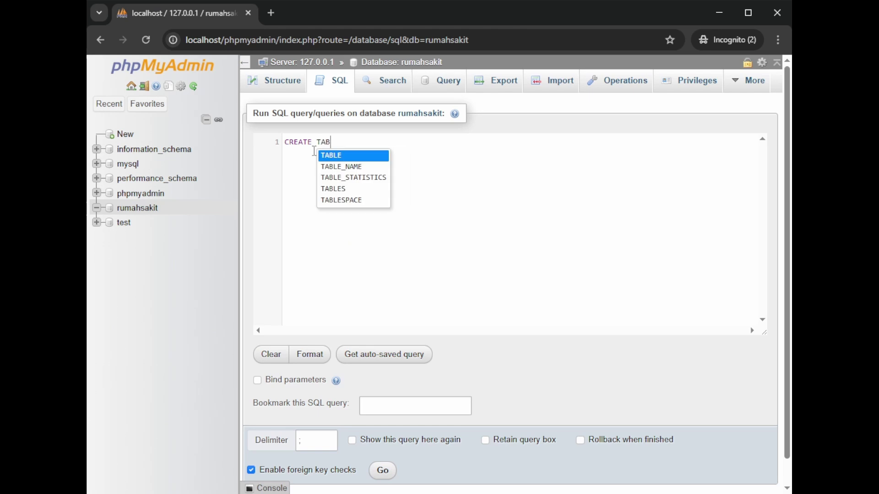
pyautogui.write(' pasie')
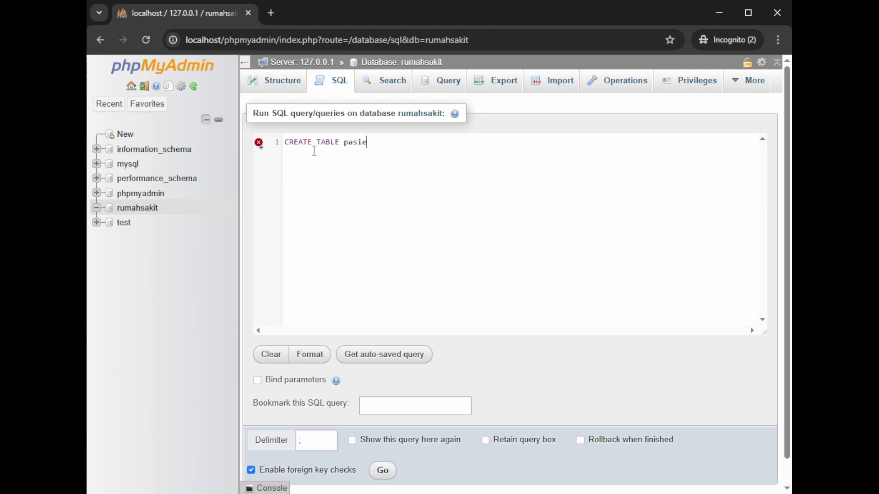
pyautogui.write('n (atribut')
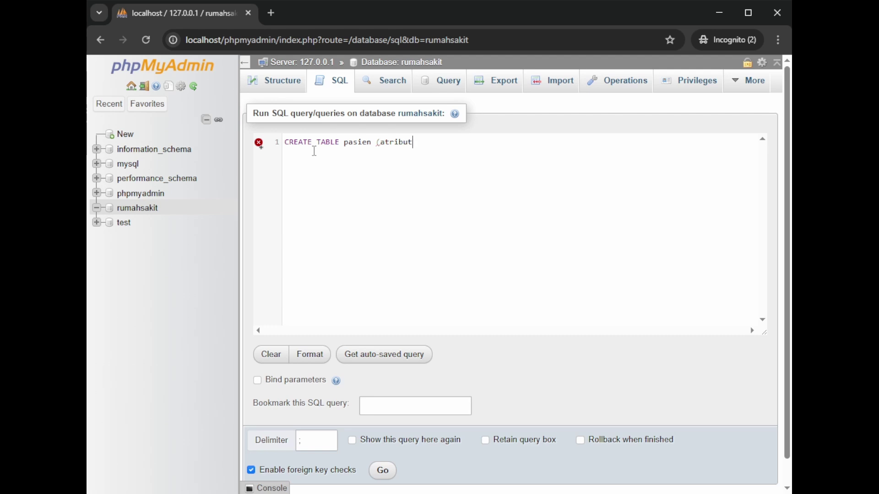
pyautogui.write(')')
pyautogui.press('BackSpace')
pyautogui.press('BackSpace')
pyautogui.press('BackSpace')
pyautogui.press('BackSpace')
pyautogui.press('BackSpace')
pyautogui.press('BackSpace')
pyautogui.press('BackSpace')
pyautogui.press('BackSpace')
pyautogui.press('BackSpace')
pyautogui.press('BackSpace')
pyautogui.press('BackSpace')
pyautogui.press('BackSpace')
pyautogui.press('BackSpace')
pyautogui.press('BackSpace')
pyautogui.press('BackSpace')
pyautogui.press('BackSpace')
pyautogui.press('BackSpace')
pyautogui.press('BackSpace')
pyautogui.press('BackSpace')
pyautogui.press('BackSpace')
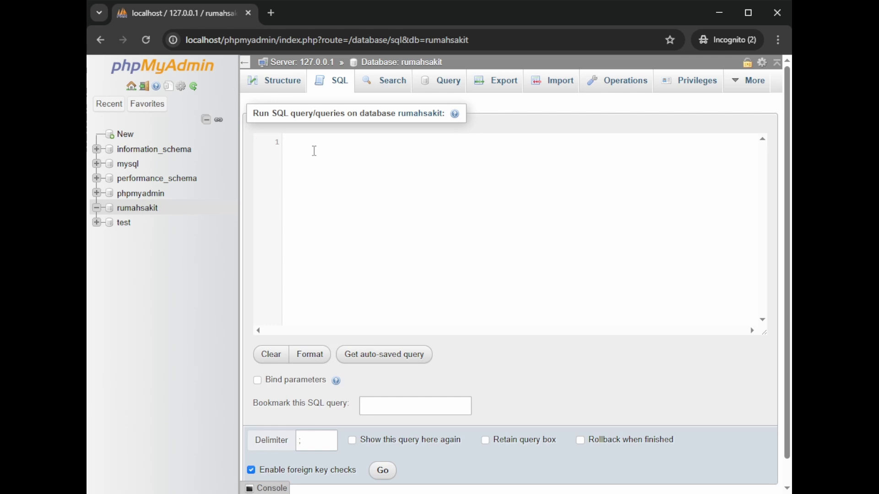
# Step: Start a new table named pasien with 4 columns in the rumahsakit database structure
pyautogui.click(286, 81)
pyautogui.click(487, 128)
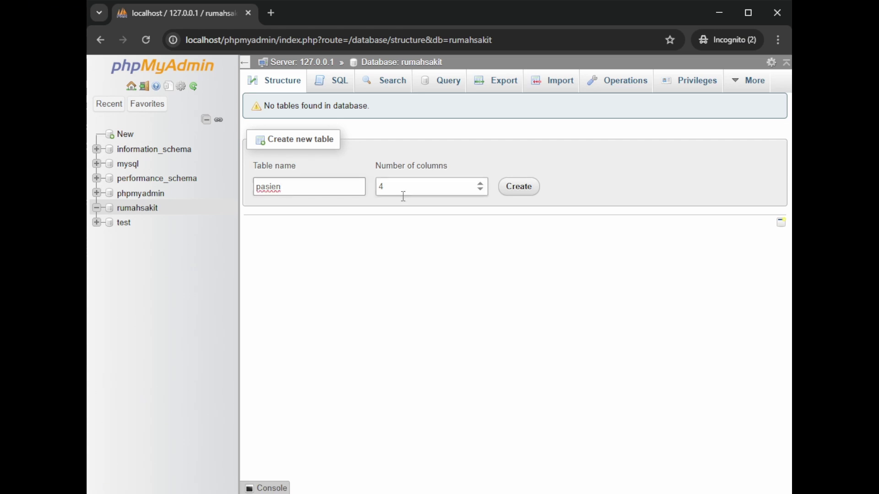
pyautogui.click(516, 190)
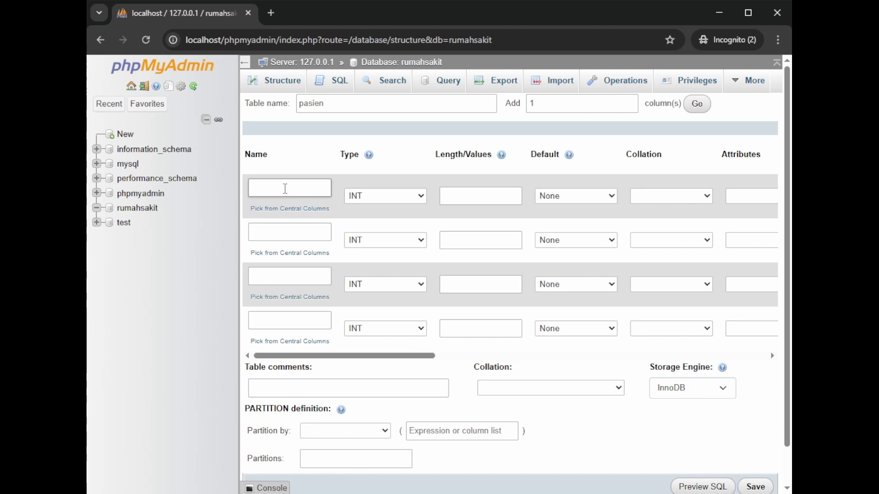
# Step: Define the first column as id_pasien, keeping type INT, with length 3
pyautogui.click(285, 188)
pyautogui.write('id_pasien')
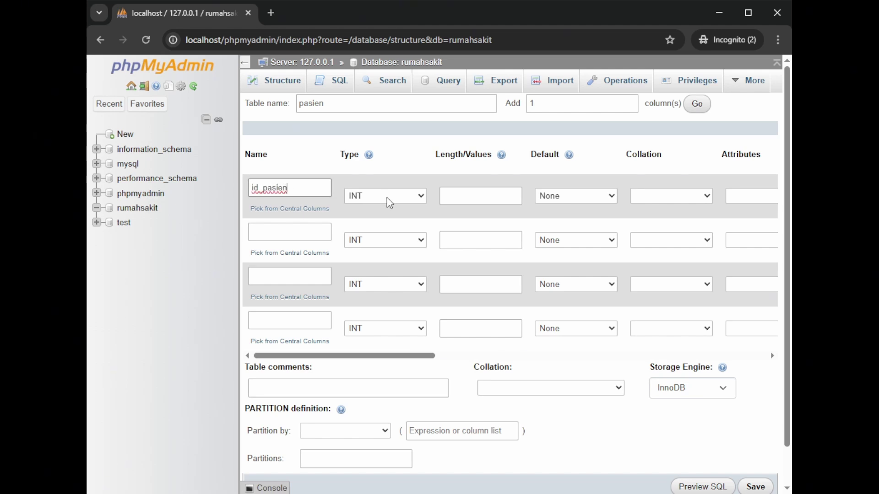
pyautogui.press('Tab')
pyautogui.click(465, 197)
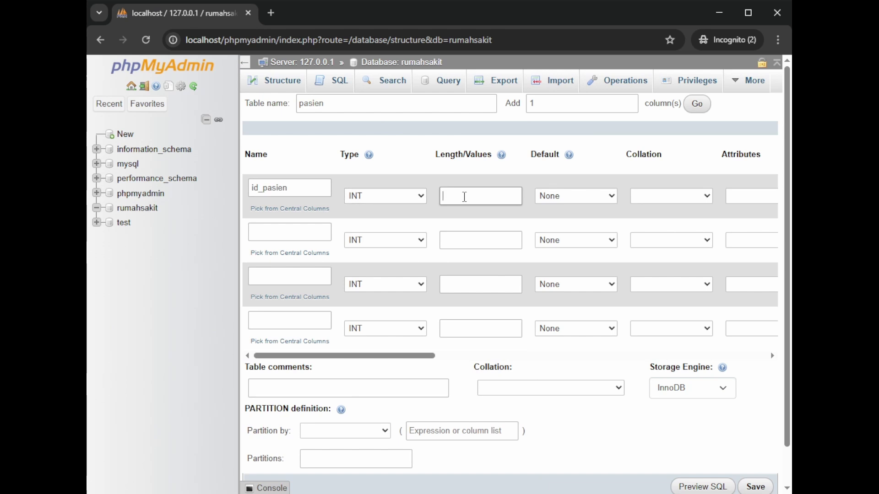
pyautogui.write('3')
# Step: Make the id_pasien column the PRIMARY index and enable its auto increment (A_I)
pyautogui.moveTo(386, 359); pyautogui.dragTo(576, 362)
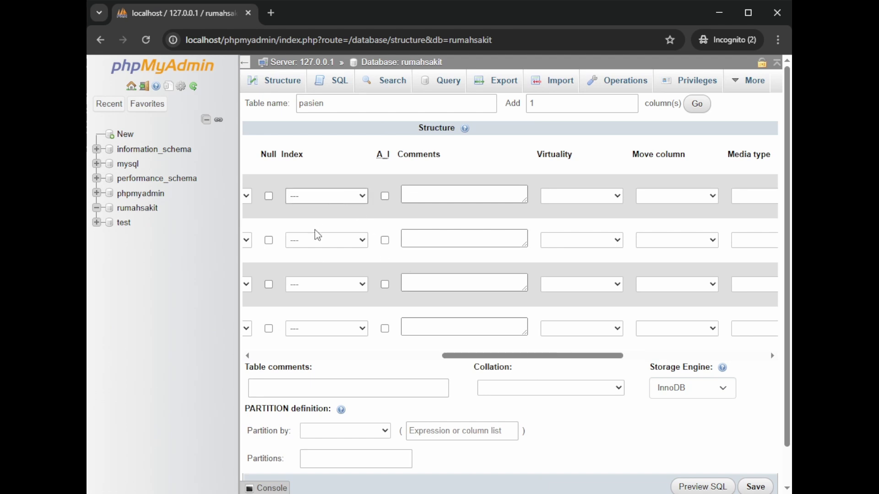
pyautogui.click(327, 196)
pyautogui.click(316, 221)
pyautogui.click(501, 390)
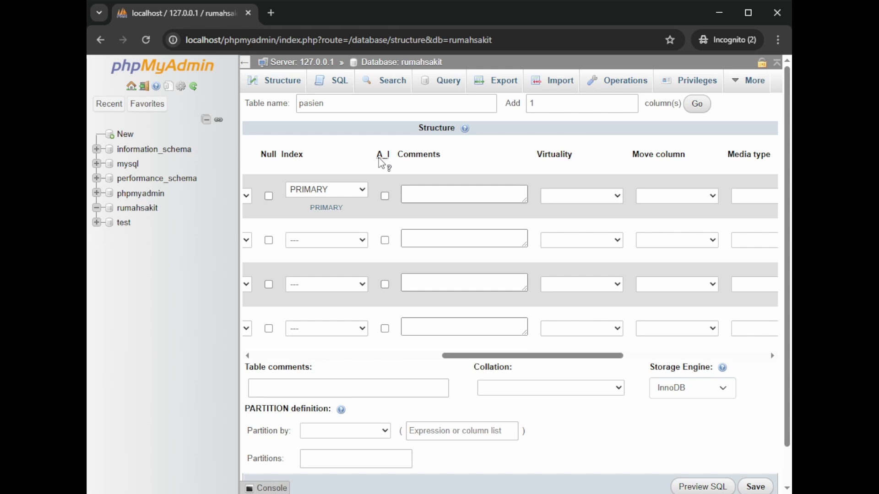
pyautogui.click(385, 196)
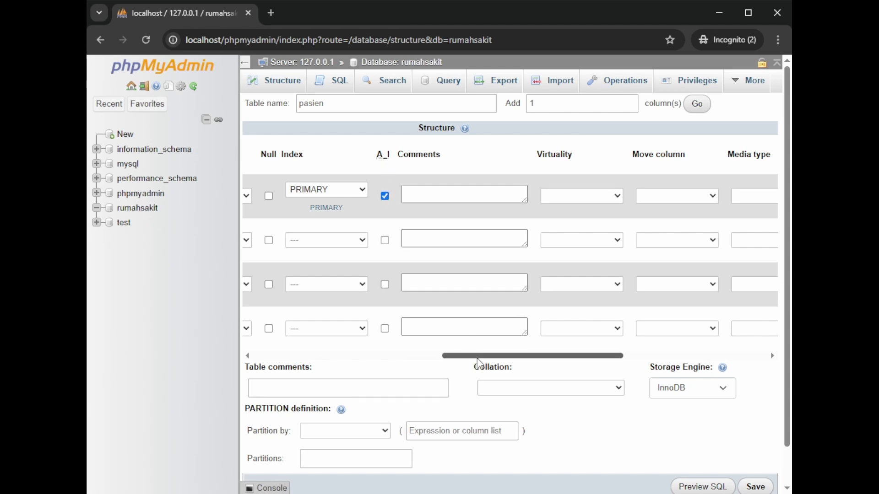
# Step: Define the second column as nama_pasien with type VARCHAR and length 30
pyautogui.moveTo(479, 360); pyautogui.dragTo(291, 360)
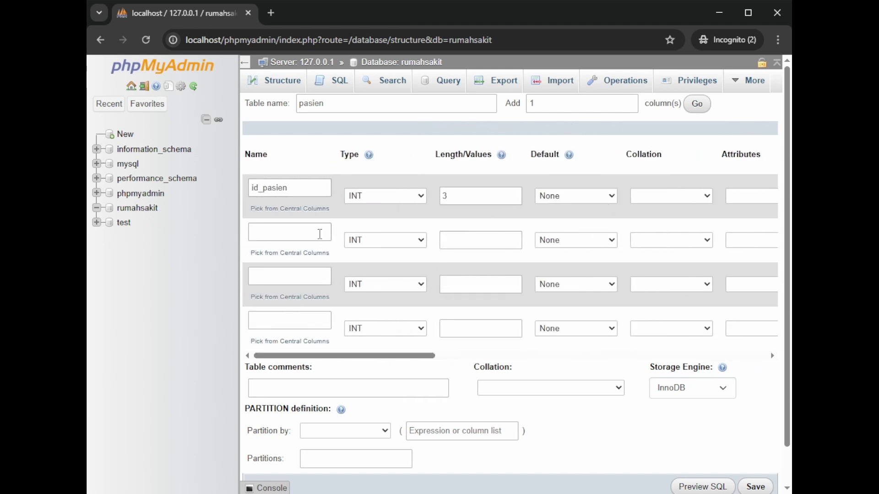
pyautogui.click(305, 232)
pyautogui.write('nama')
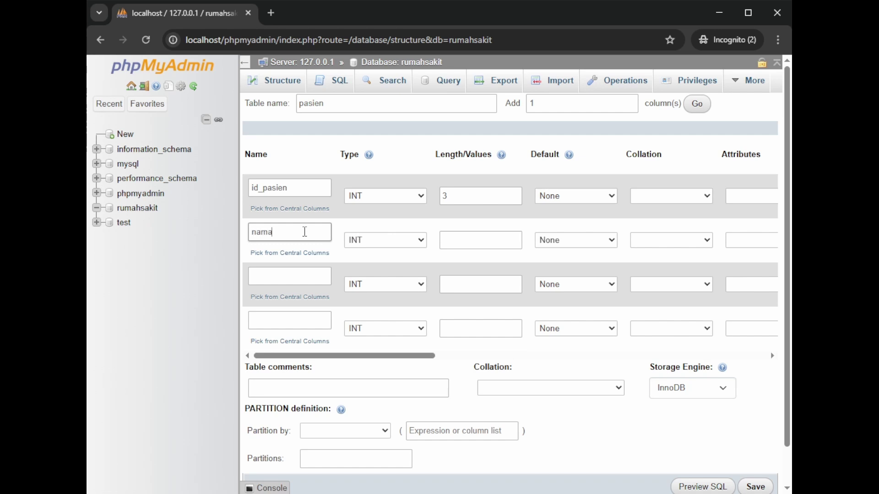
pyautogui.write('_pasien')
pyautogui.click(353, 239)
pyautogui.click(383, 263)
pyautogui.click(452, 241)
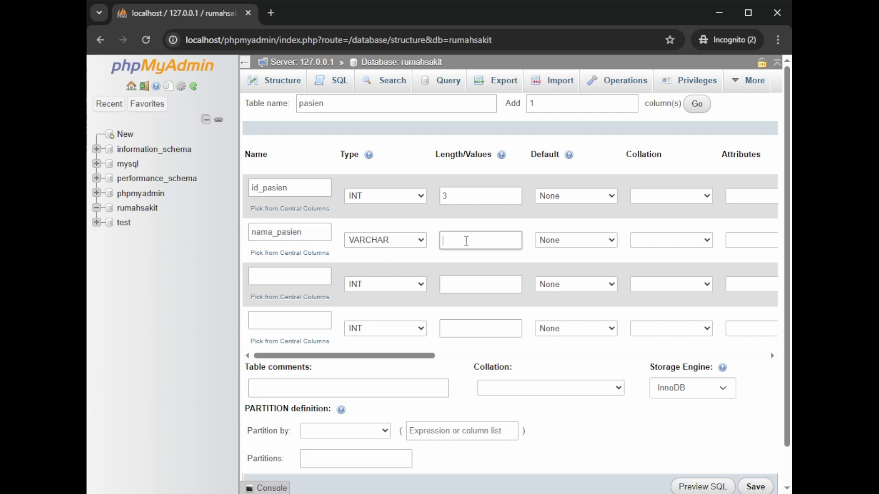
pyautogui.write('30')
# Step: Define the third column as alamat_pasien with type VARCHAR and length 100
pyautogui.click(271, 283)
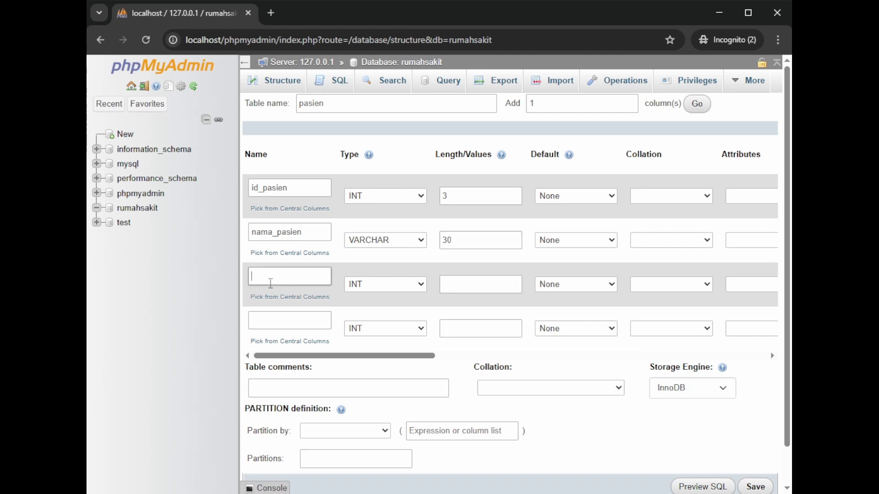
pyautogui.write('alamat_pasien')
pyautogui.click(369, 288)
pyautogui.click(362, 18)
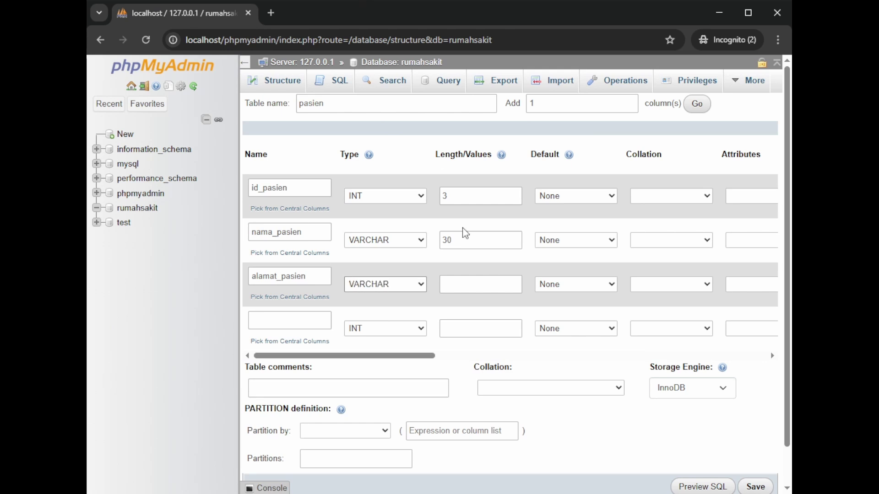
pyautogui.click(489, 290)
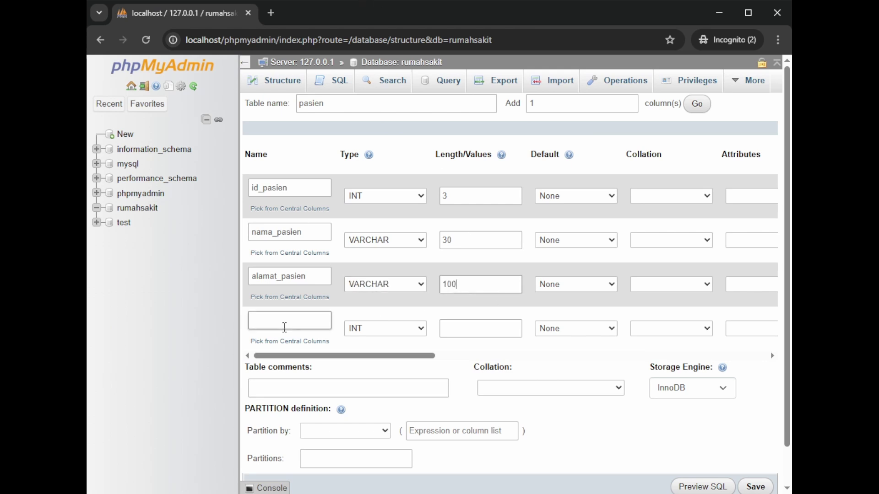
# Step: Define the fourth column as jenis_kelamin with type VARCHAR and length 1
pyautogui.click(284, 327)
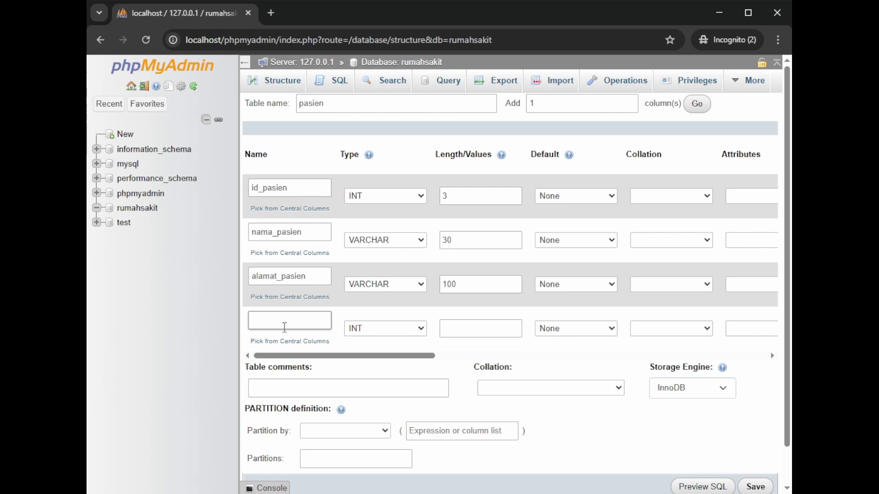
pyautogui.write('jenis_kelamin')
pyautogui.click(384, 328)
pyautogui.click(384, 348)
pyautogui.click(453, 325)
pyautogui.write('1')
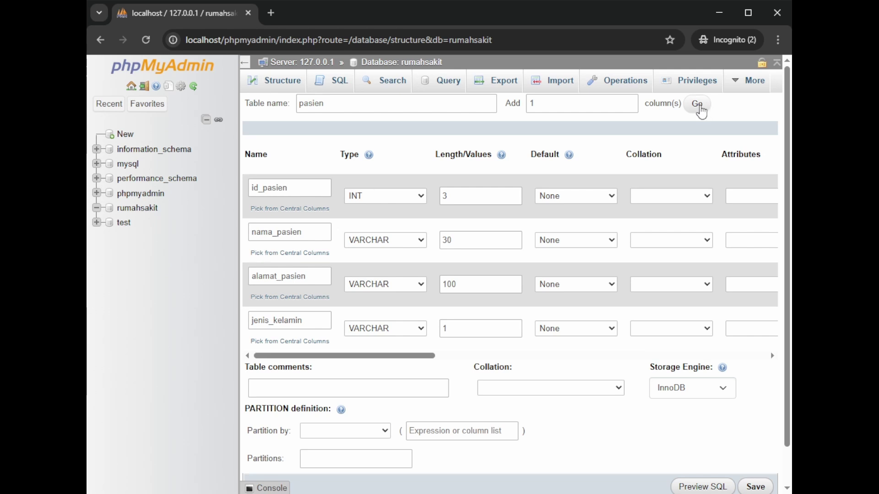
# Step: Add one more column to the pasien table and define it as penyakit with type VARCHAR and length 100
pyautogui.click(698, 104)
pyautogui.click(273, 365)
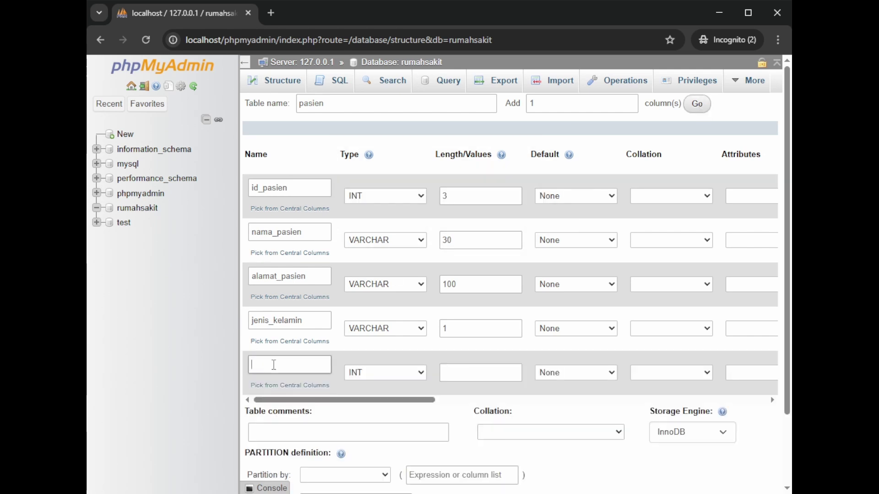
pyautogui.write('penyakit')
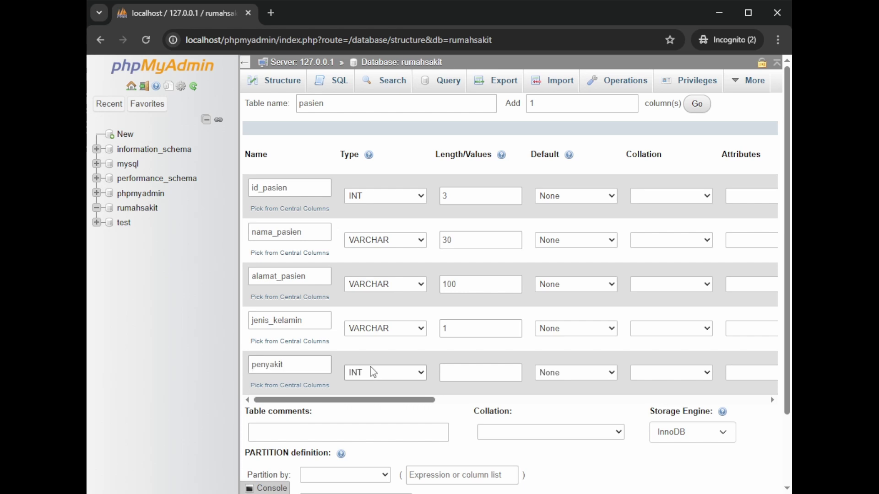
pyautogui.press('Tab')
pyautogui.press('Tab')
pyautogui.press('v')
pyautogui.click(461, 369)
pyautogui.write('100')
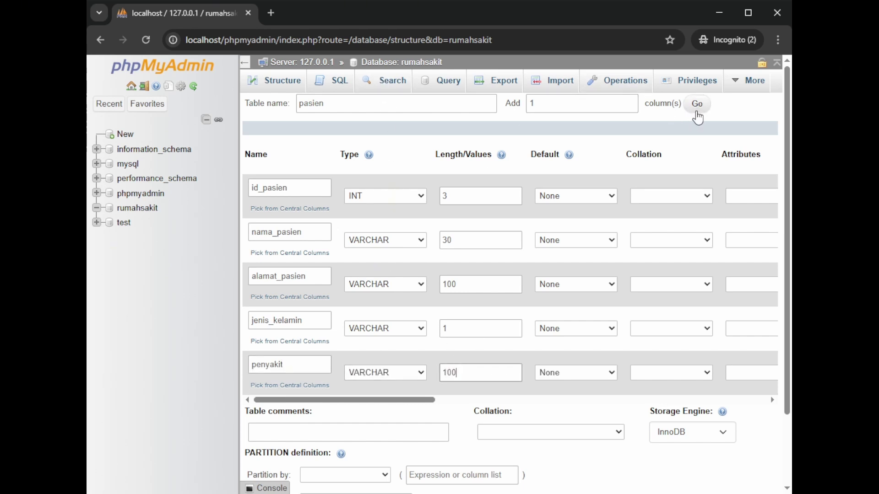
# Step: Add a sixth column defined as no_hp with type VARCHAR and length 15, and save the pasien table
pyautogui.click(696, 104)
pyautogui.click(302, 405)
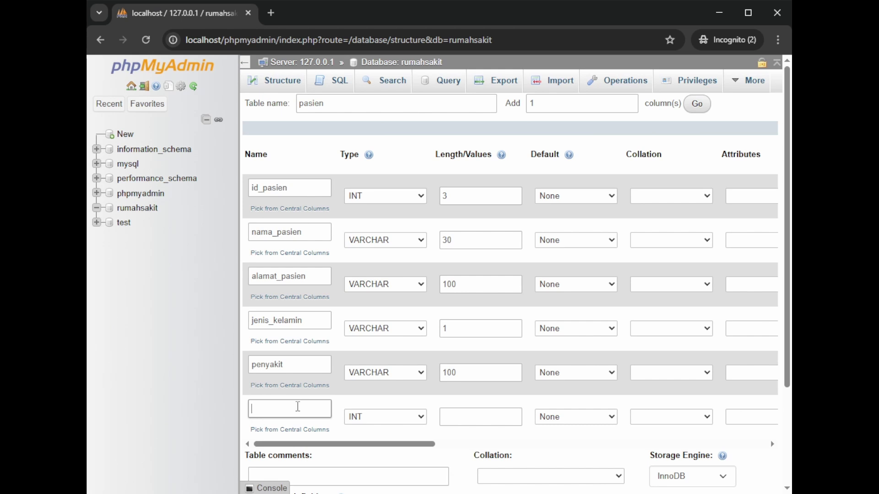
pyautogui.write('no_hp')
pyautogui.press('Tab')
pyautogui.press('v')
pyautogui.click(451, 426)
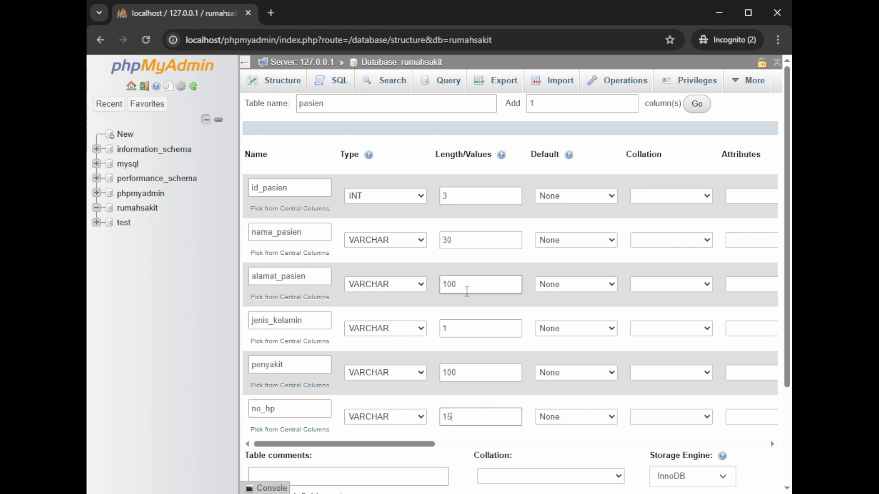
pyautogui.scroll(-3, 582, 424)
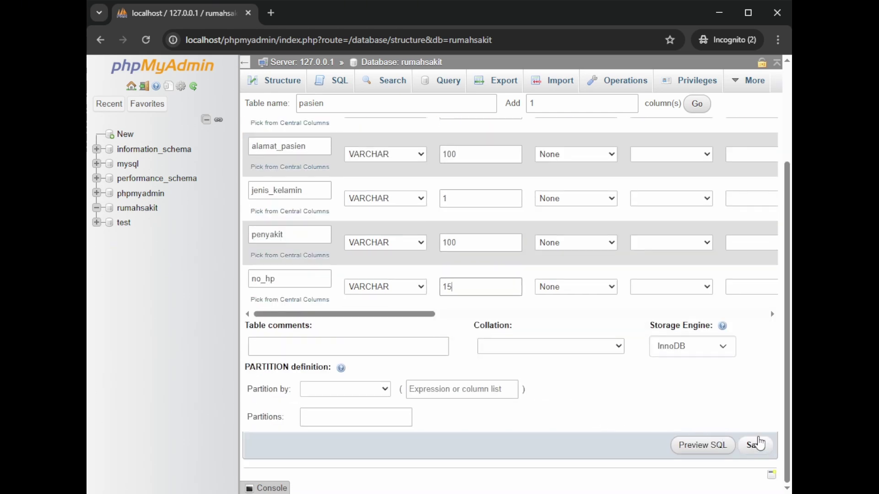
pyautogui.click(756, 446)
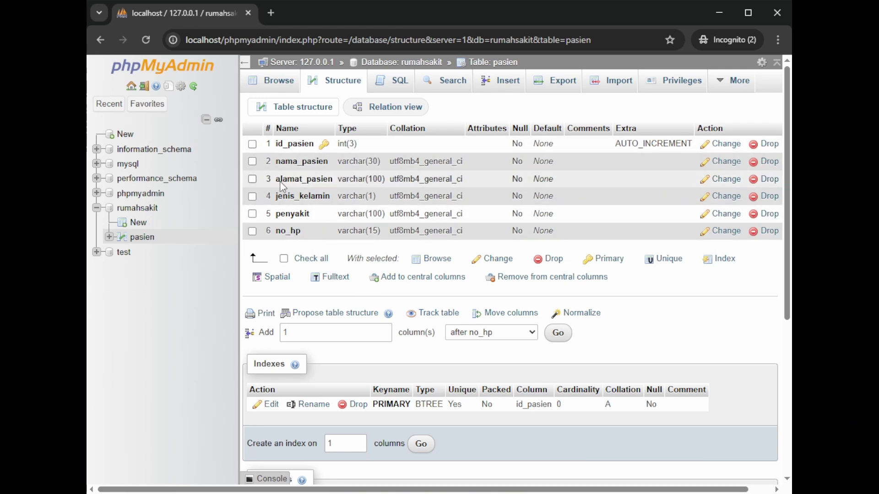
# Step: Open the SQL query editor for the rumahsakit database and begin the statement CREATE TABLE administrator
pyautogui.click(127, 214)
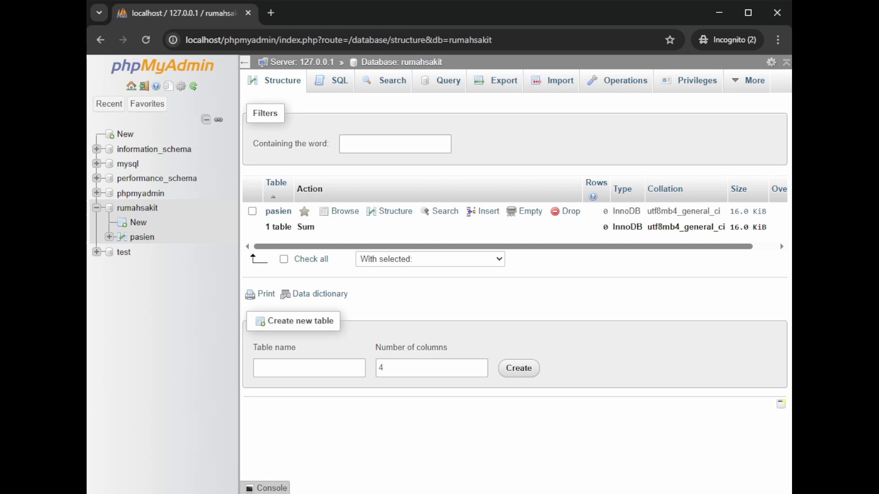
pyautogui.click(333, 372)
pyautogui.click(336, 83)
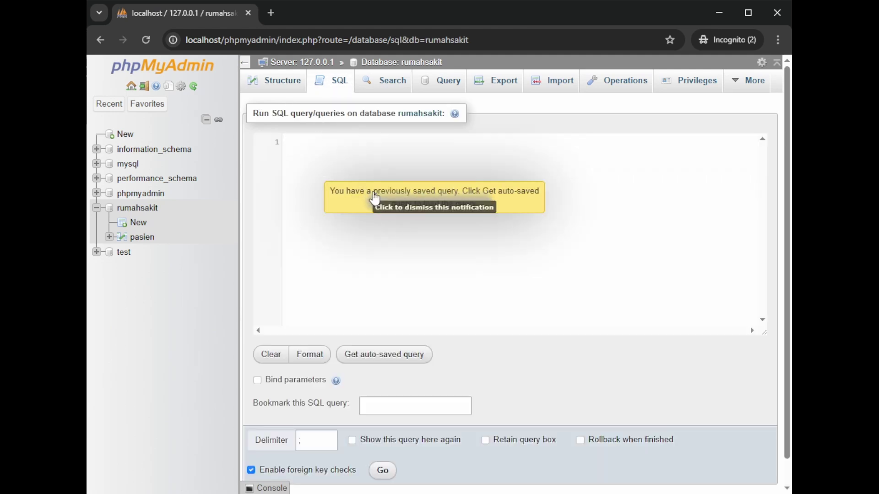
pyautogui.click(366, 197)
pyautogui.write('CREATE ')
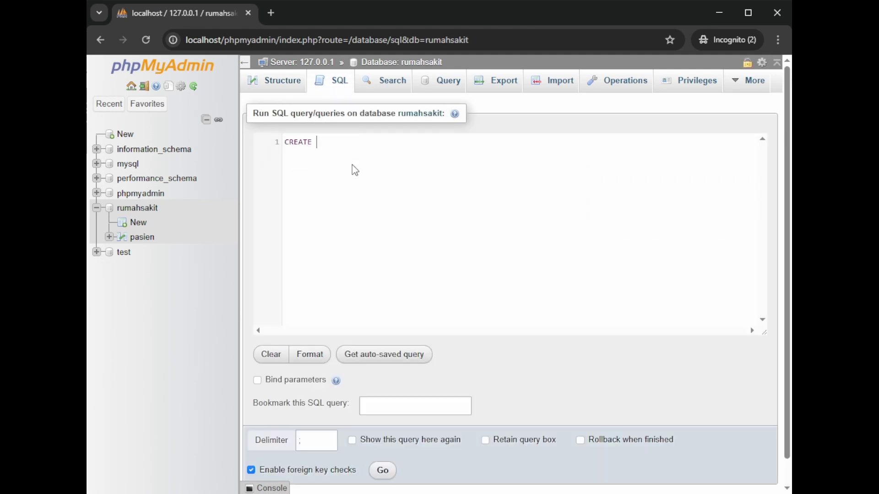
pyautogui.write('TABLE ad')
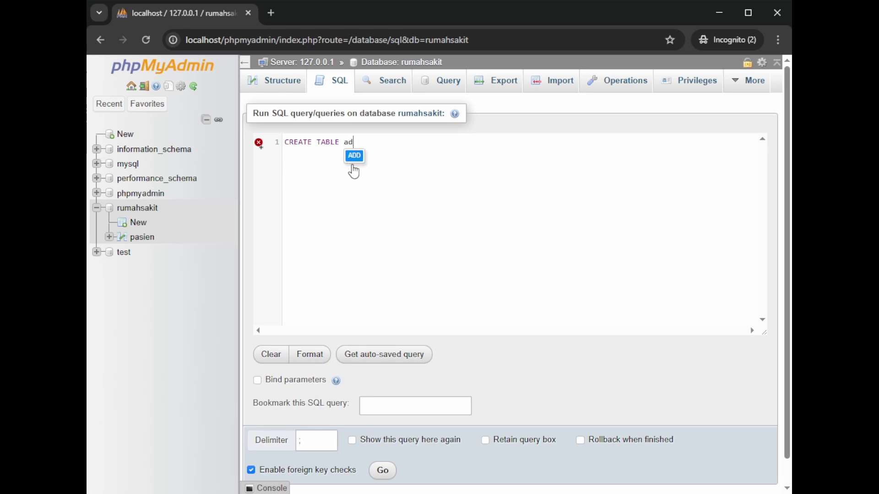
pyautogui.write('ministrator')
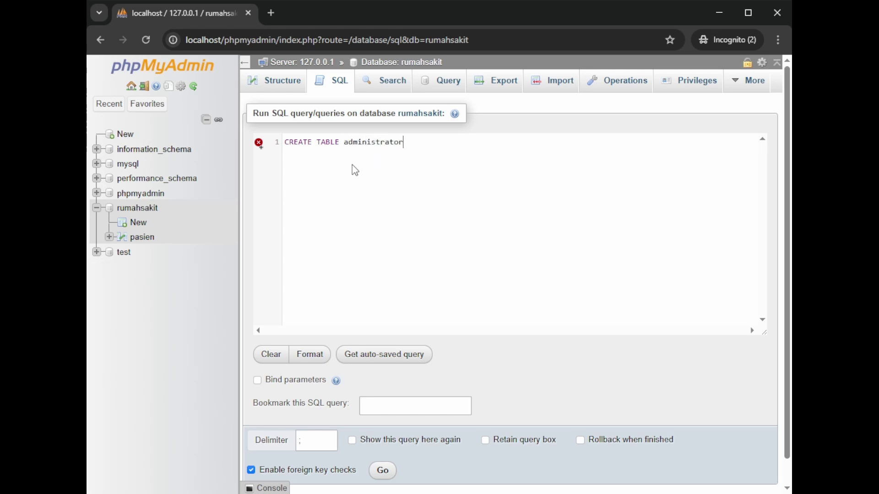
# Step: Open the column list and add the line id_admin int(3) PRIMARY KEY AUTO_INCREMENT to the query
pyautogui.write(' (     id_admin')
pyautogui.press('BackSpace')
pyautogui.press('BackSpace')
pyautogui.press('BackSpace')
pyautogui.press('BackSpace')
pyautogui.press('BackSpace')
pyautogui.press('BackSpace')
pyautogui.press('BackSpace')
pyautogui.press('BackSpace')
pyautogui.press('Return')
pyautogui.write('id_admin int(3) PRIMARY KEY AU')
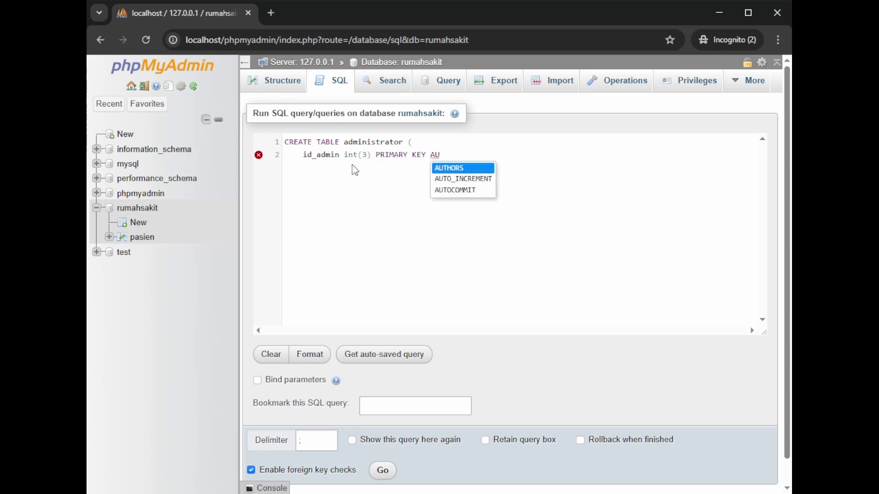
pyautogui.press('Down')
pyautogui.press('Return')
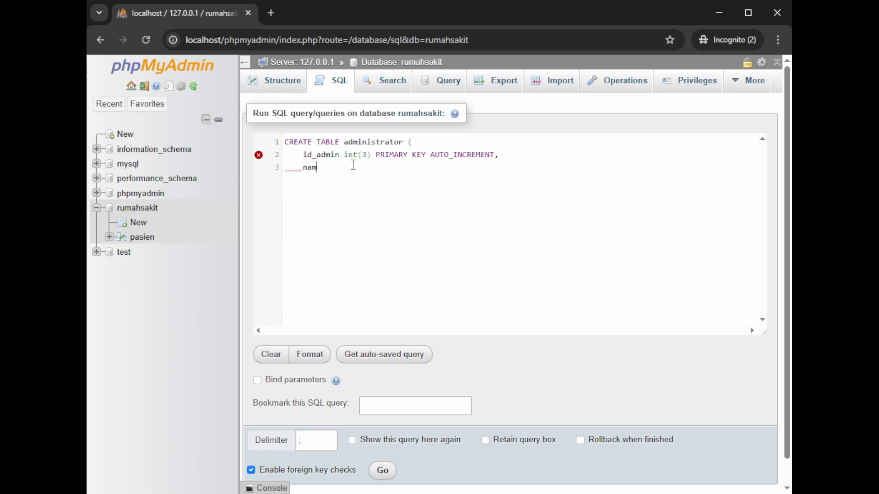
# Step: Complete the query with nama_admin varchar(30) and waktu_jaga varchar(100), close the statement, and run it
pyautogui.write('varcha')
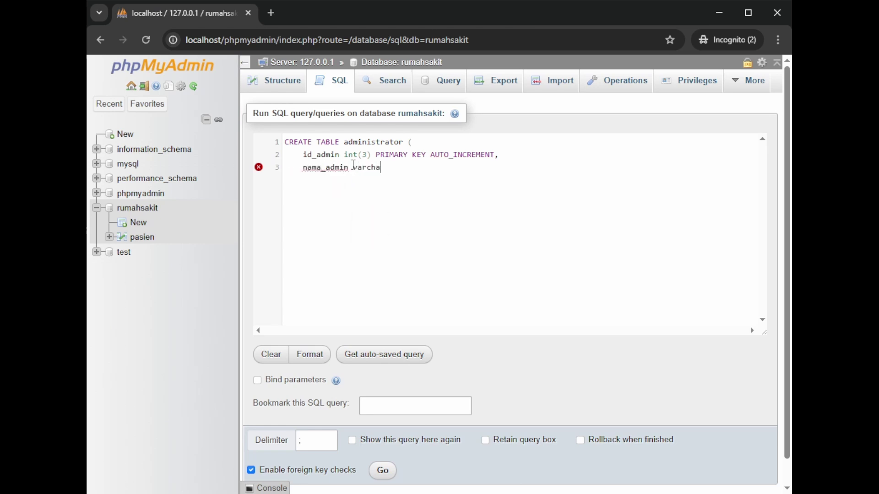
pyautogui.write('r(30)')
pyautogui.write('u ')
pyautogui.write('jaga')
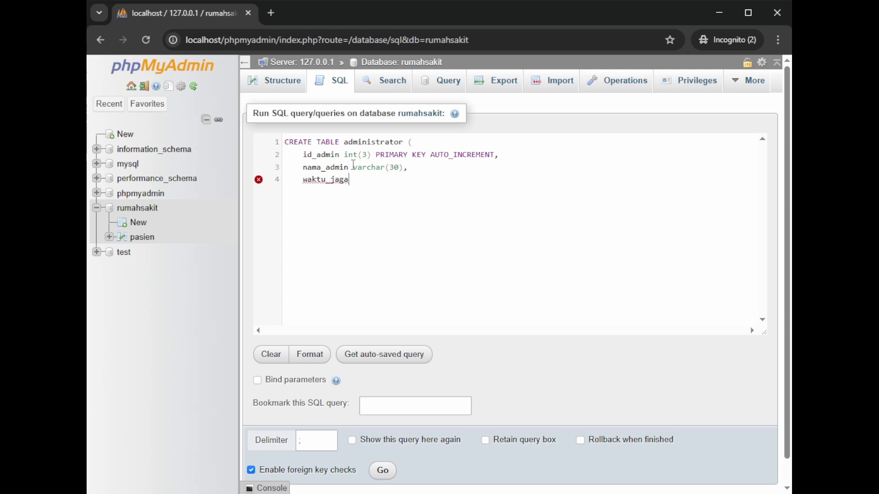
pyautogui.write(' varchar(100')
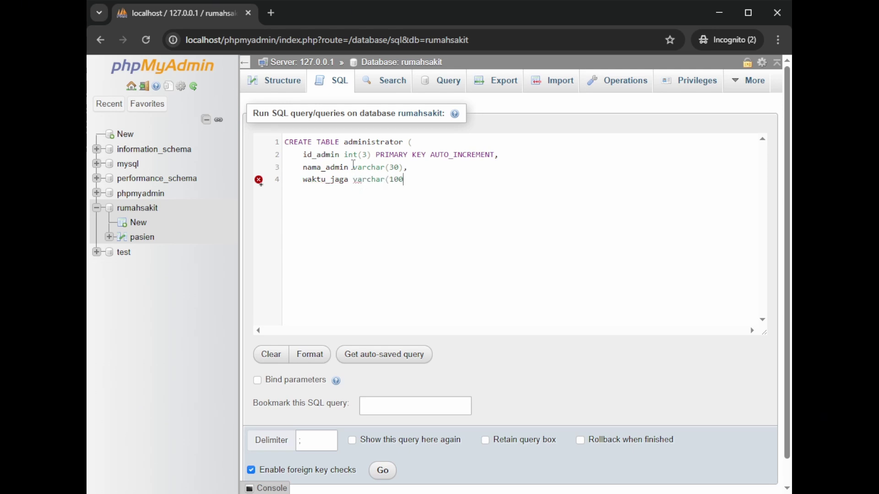
pyautogui.write('));')
pyautogui.click(383, 470)
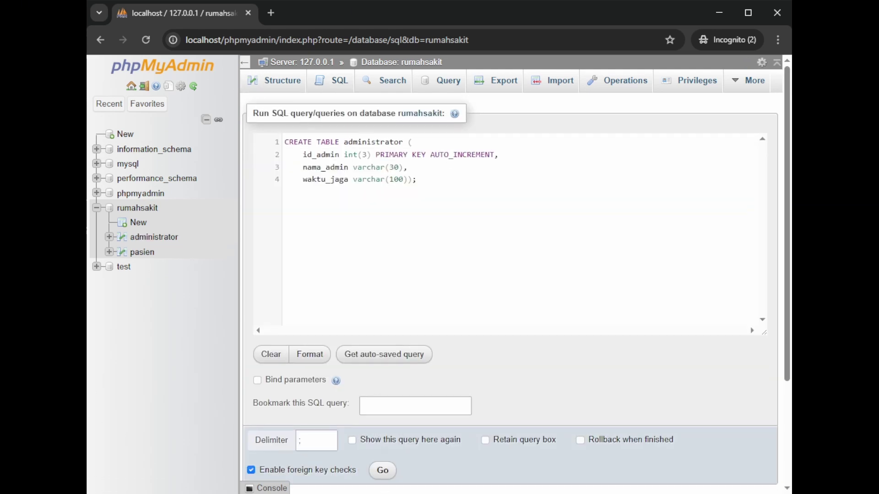
# Step: Start a new table named dokter with 7 columns in the rumahsakit database structure
pyautogui.click(271, 81)
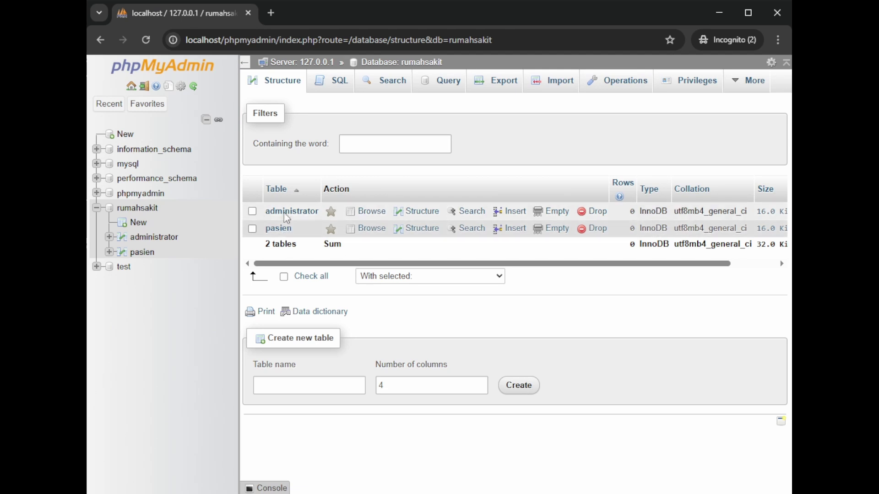
pyautogui.click(318, 387)
pyautogui.write('dokter')
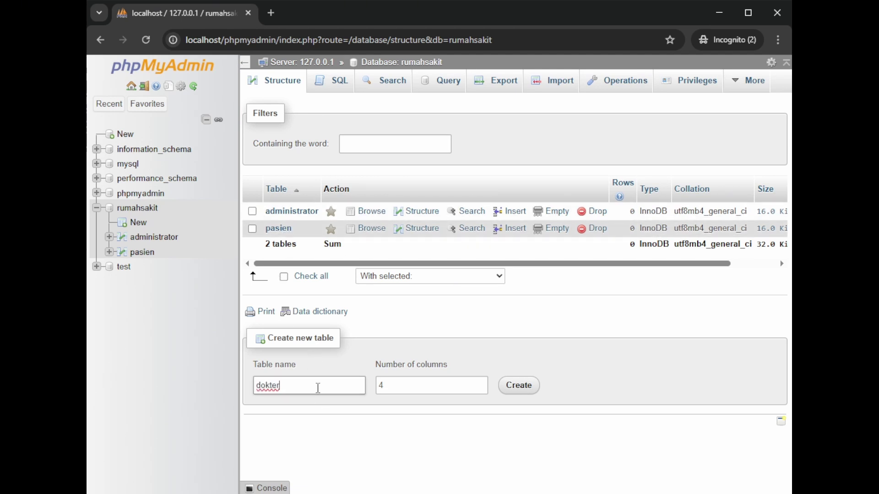
pyautogui.click(518, 2)
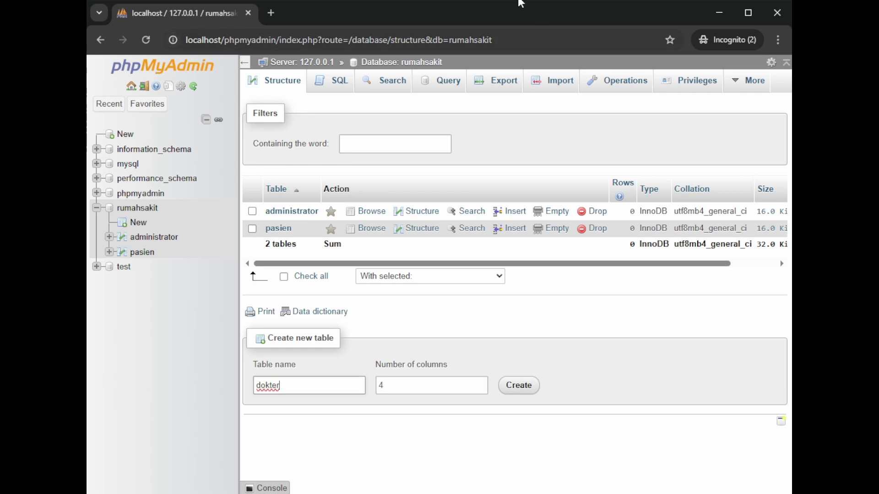
pyautogui.click(496, 352)
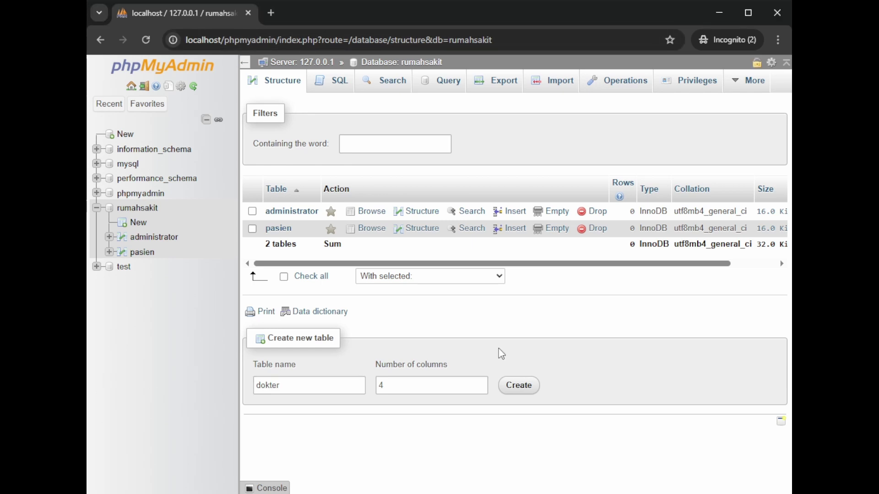
pyautogui.doubleClick(381, 385)
pyautogui.write('7')
pyautogui.click(537, 393)
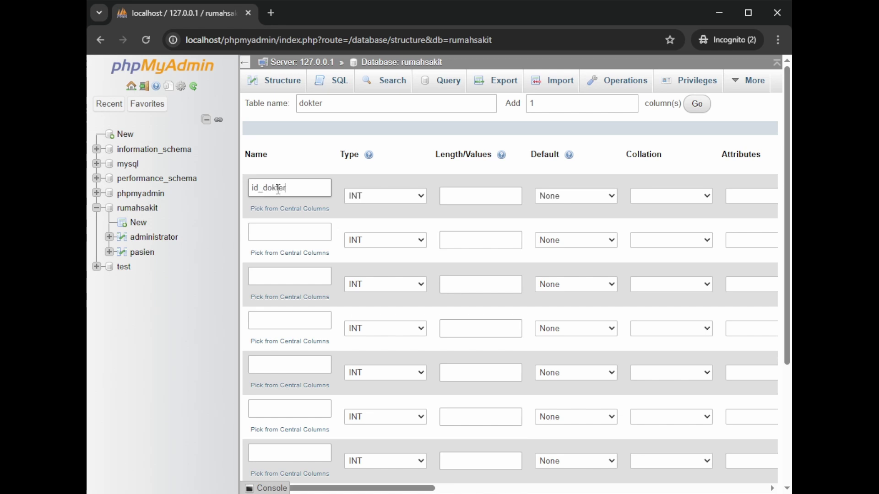
# Step: Define the first column as id_dokter, keeping type INT, with length 3, and make it the PRIMARY index with auto increment (A_I)
pyautogui.click(473, 194)
pyautogui.write('3')
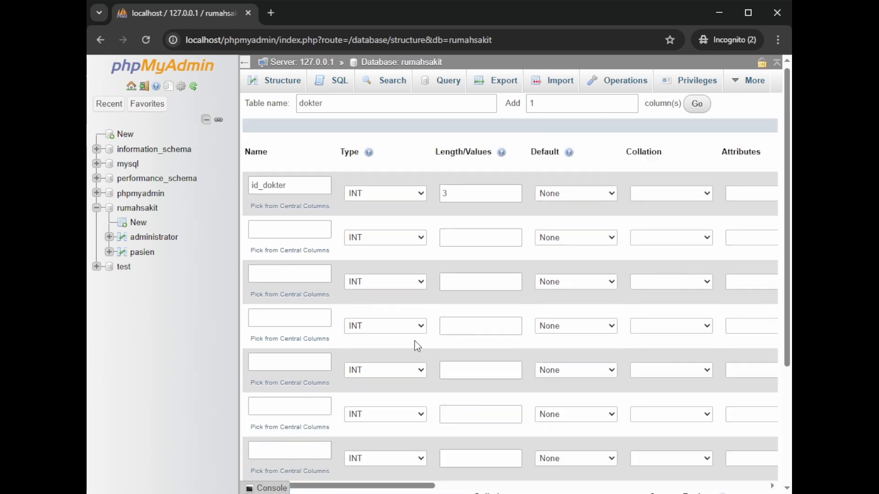
pyautogui.scroll(-1, 407, 459)
pyautogui.moveTo(406, 454); pyautogui.dragTo(549, 349)
pyautogui.click(490, 204)
pyautogui.click(486, 226)
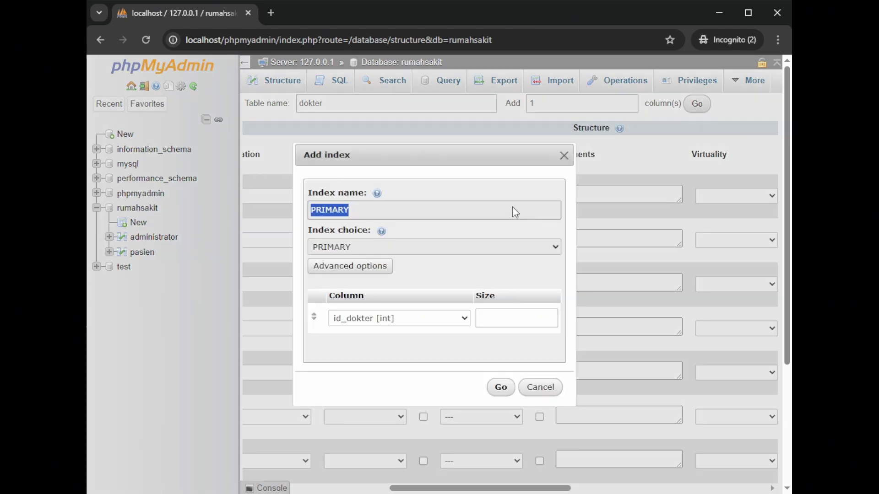
pyautogui.click(502, 386)
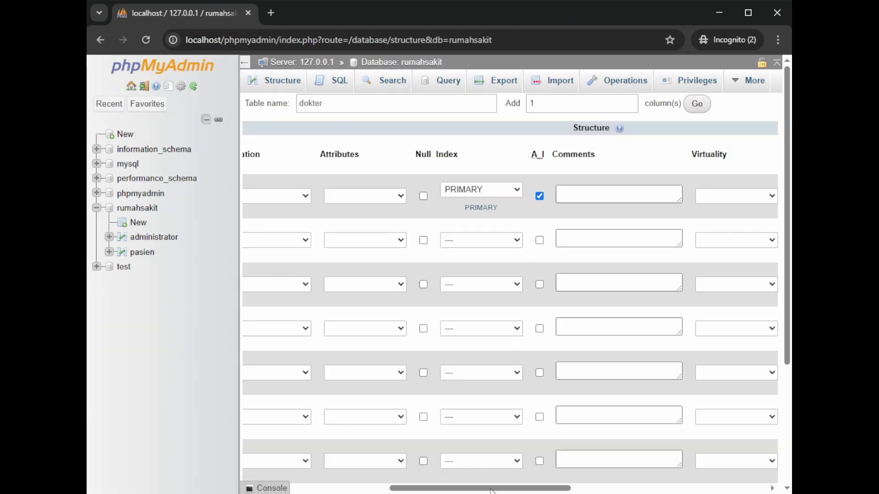
# Step: Define the second column as nama_dokter with type VARCHAR and length 30
pyautogui.scroll(-2, 413, 458)
pyautogui.moveTo(412, 427); pyautogui.dragTo(362, 396)
pyautogui.scroll(2, 362, 396)
pyautogui.click(299, 232)
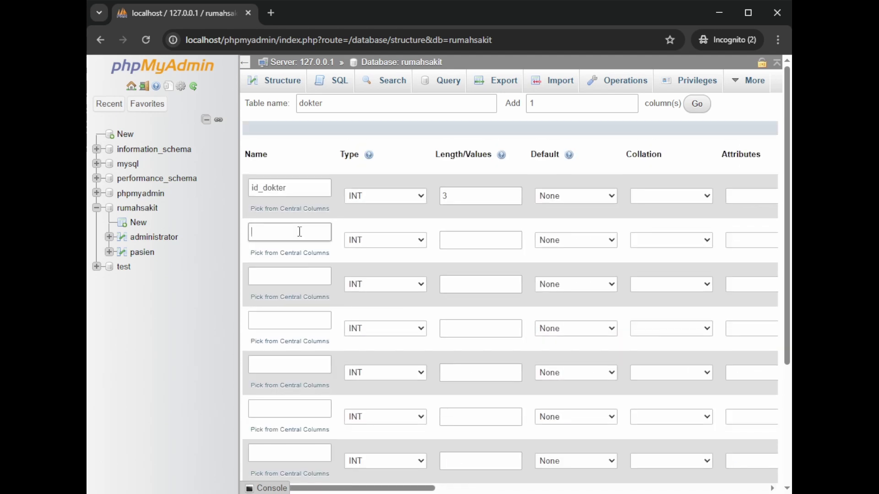
pyautogui.write('nama_dokter')
pyautogui.press('Tab')
pyautogui.press('v')
pyautogui.click(451, 240)
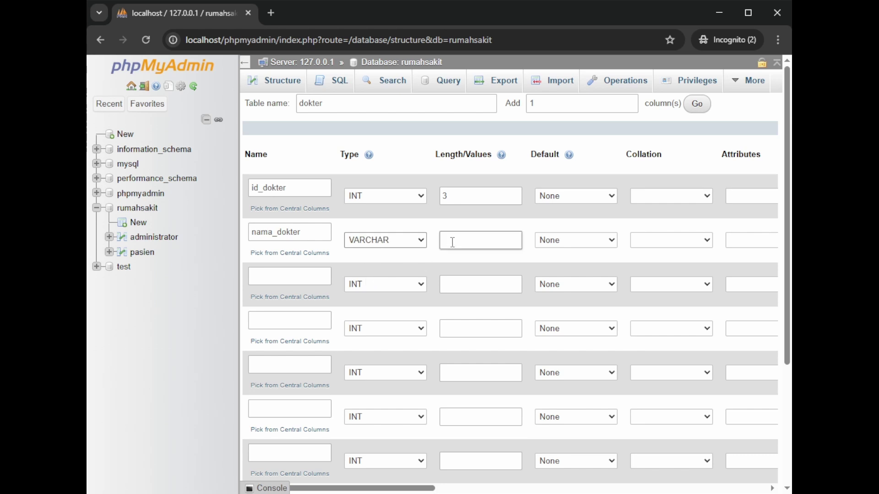
pyautogui.write('30')
# Step: Define the third column as alamat_dokter with type VARCHAR and length 100
pyautogui.click(290, 275)
pyautogui.write('alamat_dokter')
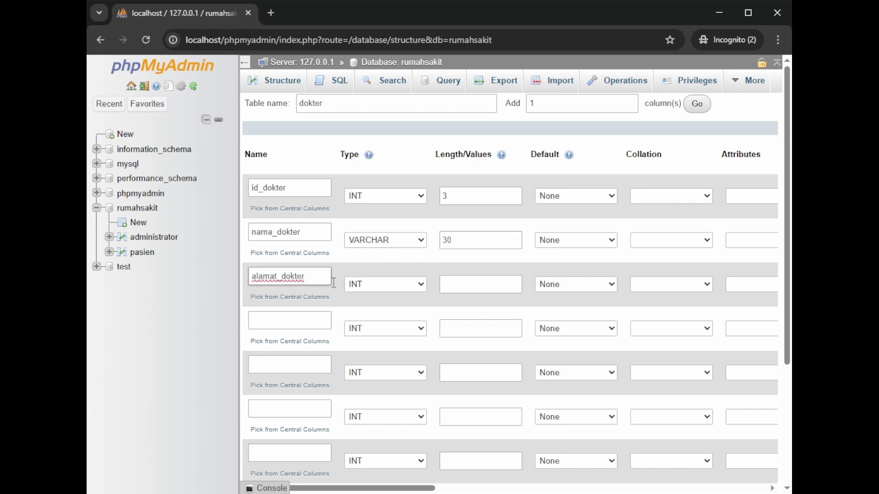
pyautogui.press('Tab')
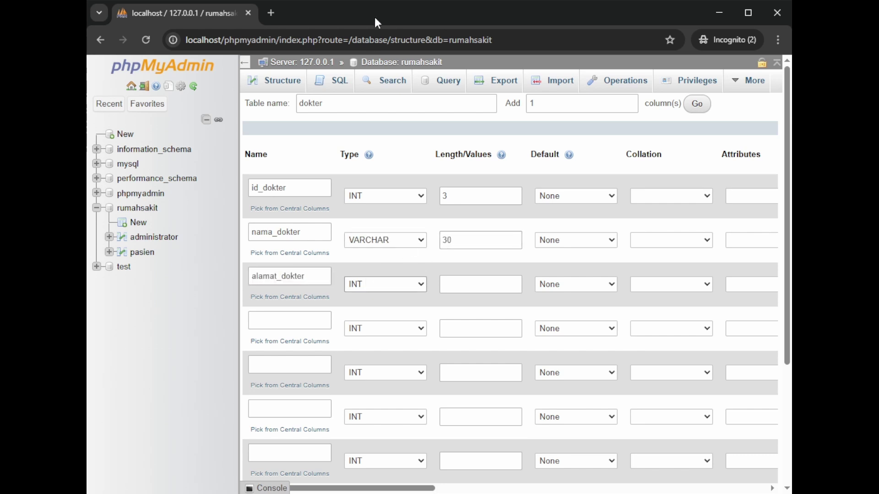
pyautogui.press('v')
pyautogui.click(464, 283)
pyautogui.write('100')
# Step: Define the fourth column as tanggal_lahir with type DATE
pyautogui.click(288, 324)
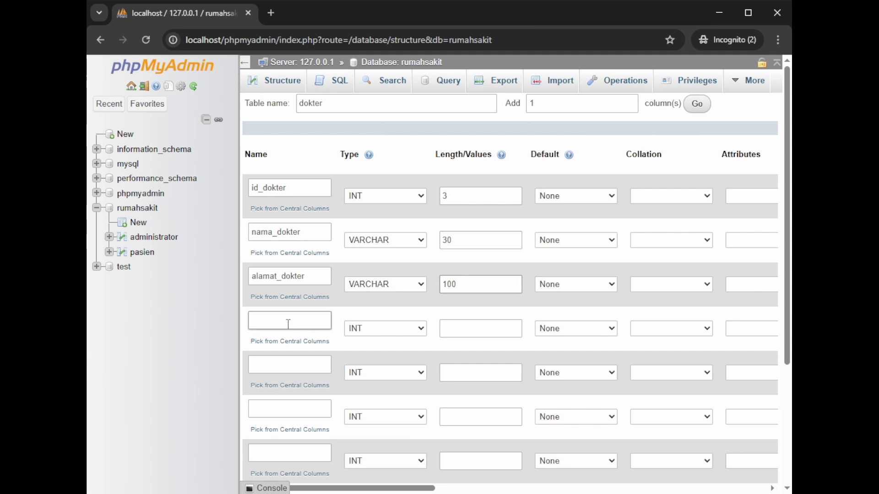
pyautogui.write('tanggal_lahir')
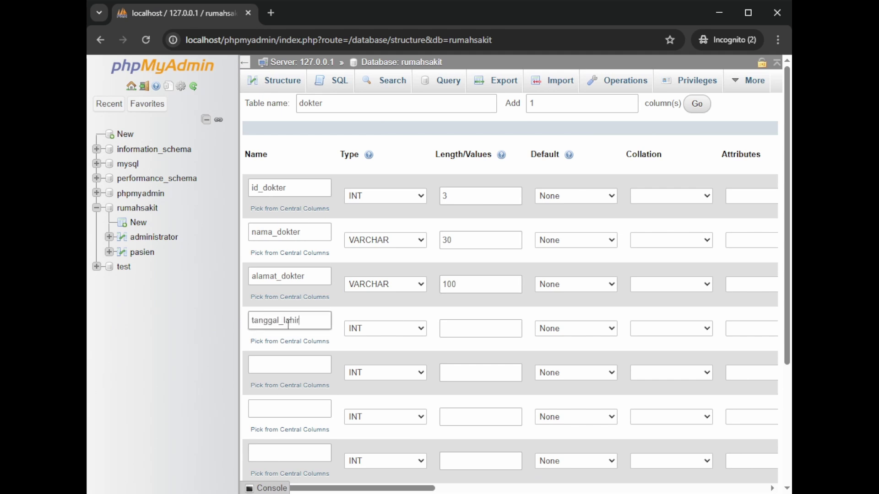
pyautogui.press('Tab')
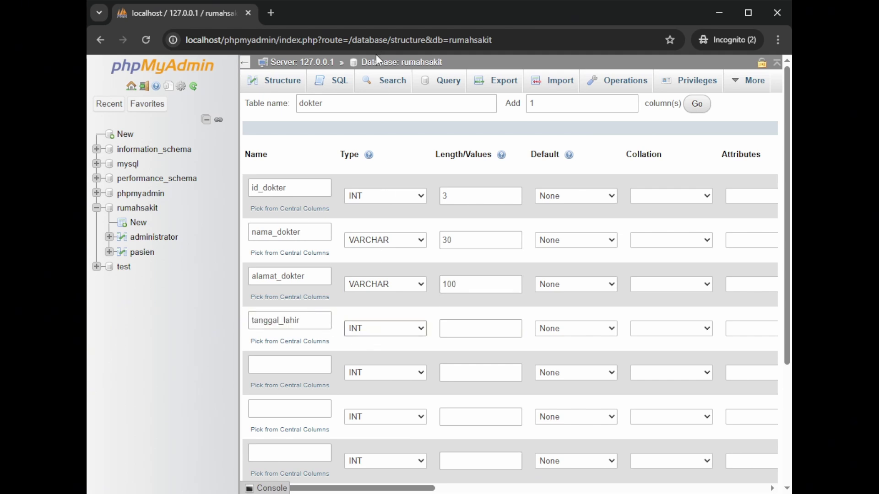
pyautogui.press('d')
# Step: Define the fifth column as no_hp with type VARCHAR and length 15
pyautogui.click(298, 365)
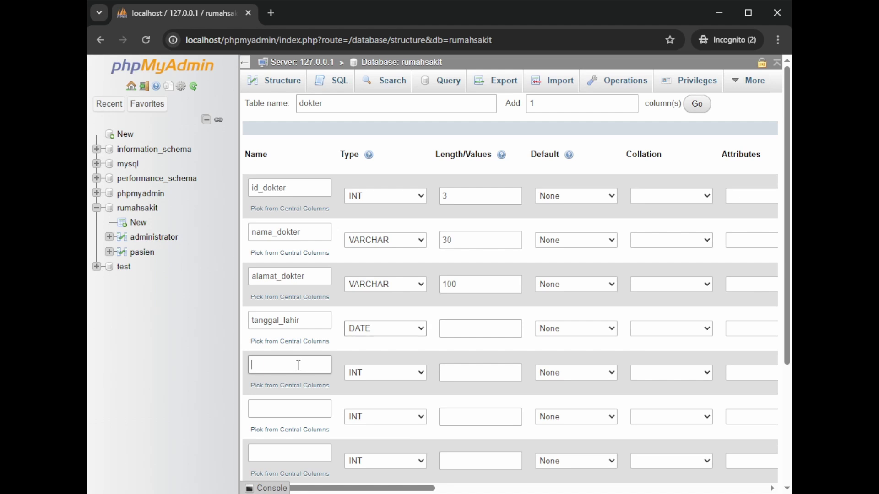
pyautogui.write('no_hp')
pyautogui.press('Tab')
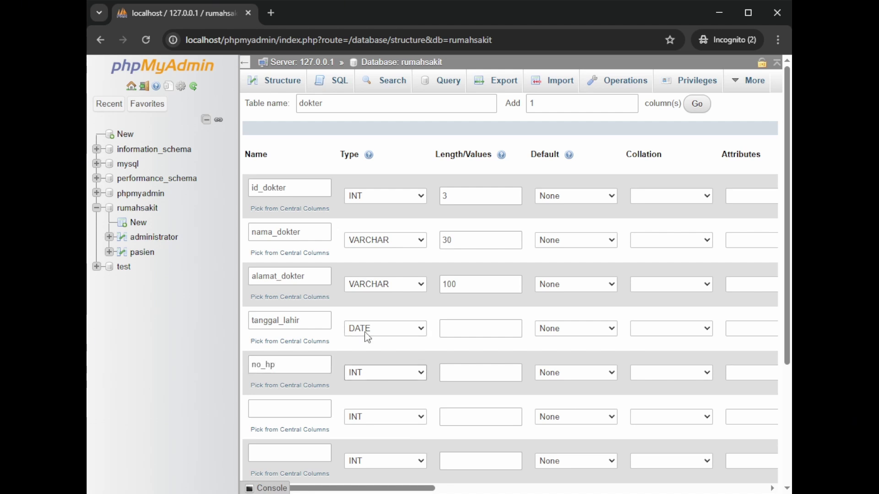
pyautogui.press('v')
pyautogui.click(474, 365)
pyautogui.write('15')
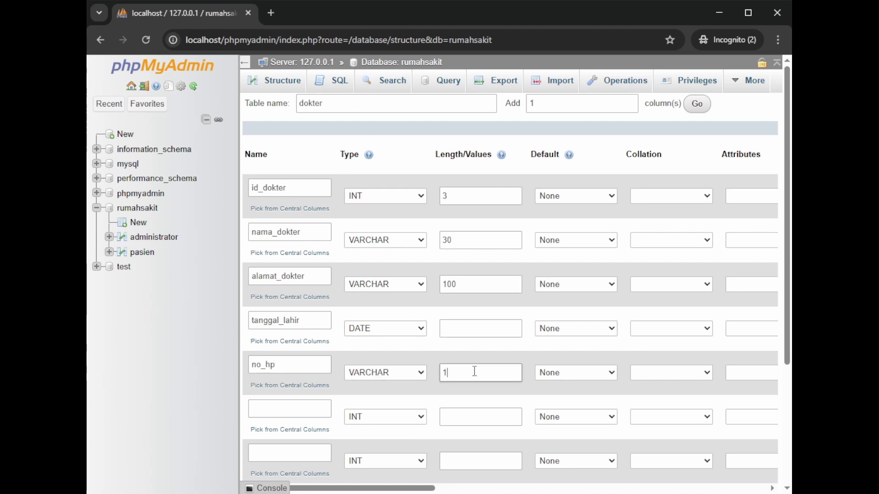
# Step: Define the sixth column as spesialis with type VARCHAR and length 15
pyautogui.click(296, 415)
pyautogui.write('spesialis')
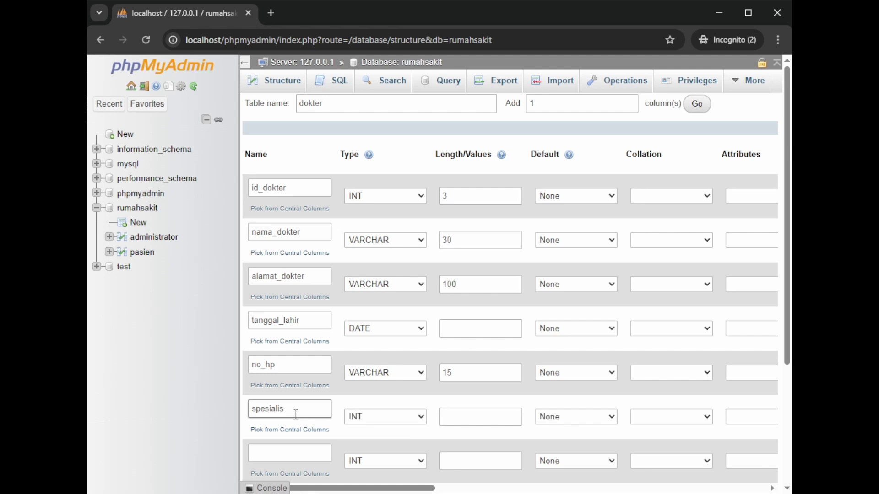
pyautogui.press('Tab')
pyautogui.press('v')
pyautogui.click(457, 416)
pyautogui.write('15')
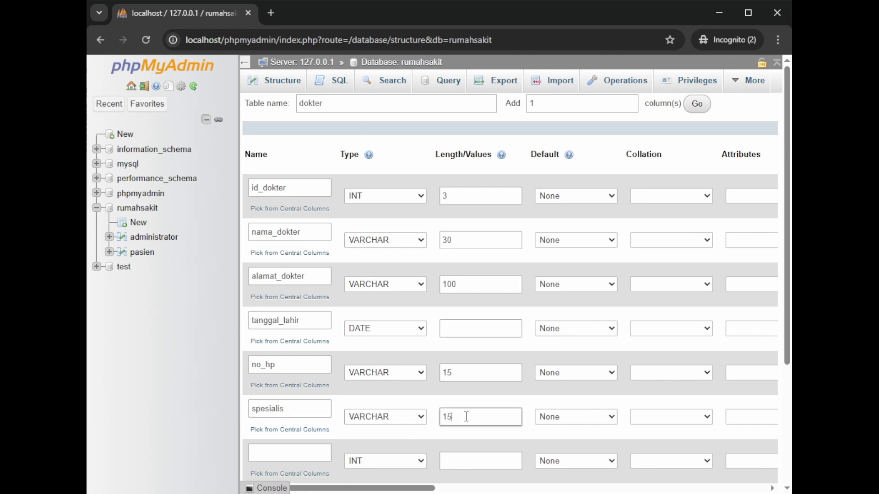
# Step: Define the seventh column as waktu_kerja with type VARCHAR and length 100
pyautogui.click(302, 452)
pyautogui.write('waktu')
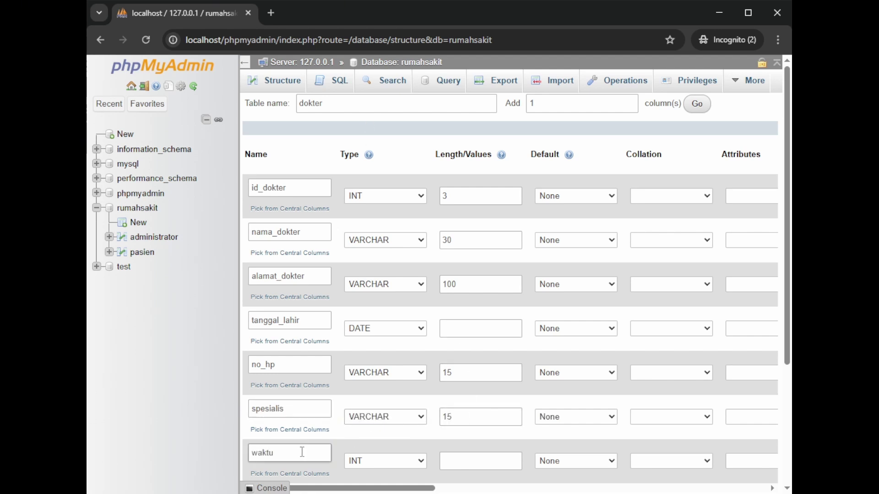
pyautogui.write('_kerja')
pyautogui.press('Tab')
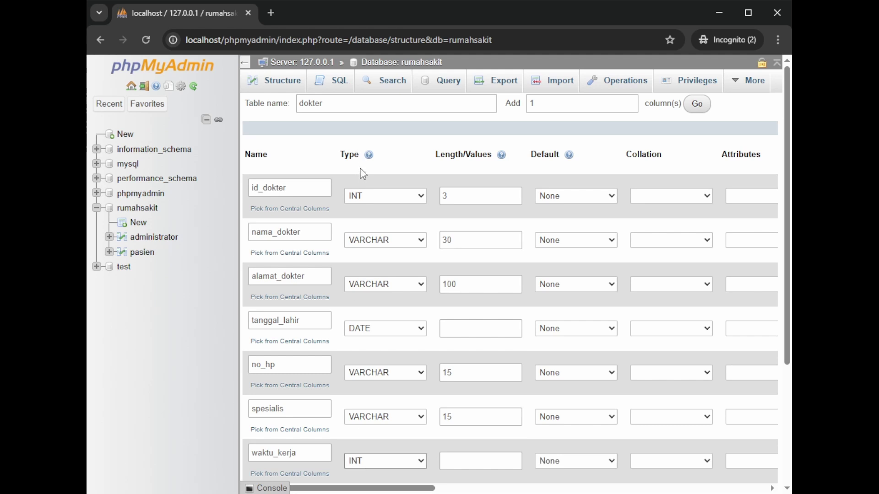
pyautogui.press('v')
pyautogui.click(465, 460)
pyautogui.write('100')
# Step: Save the new dokter table with its defined columns
pyautogui.scroll(-1, 458, 387)
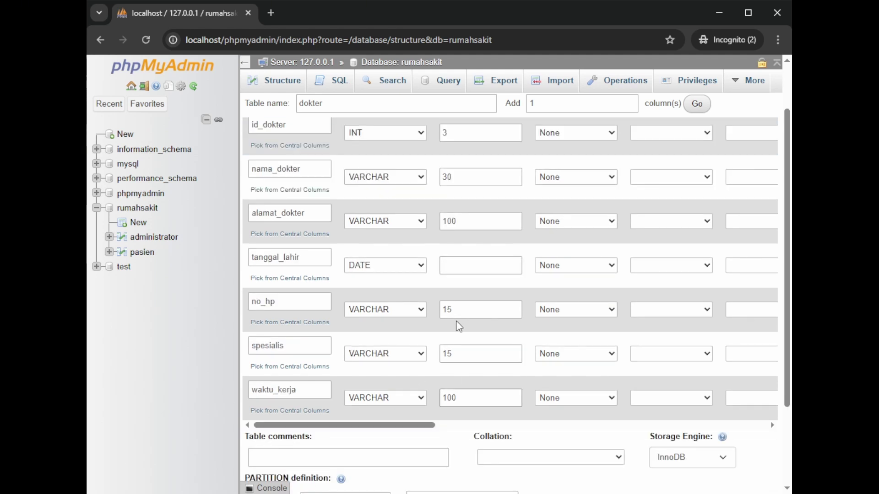
pyautogui.scroll(1, 456, 324)
pyautogui.scroll(-4, 503, 348)
pyautogui.click(767, 445)
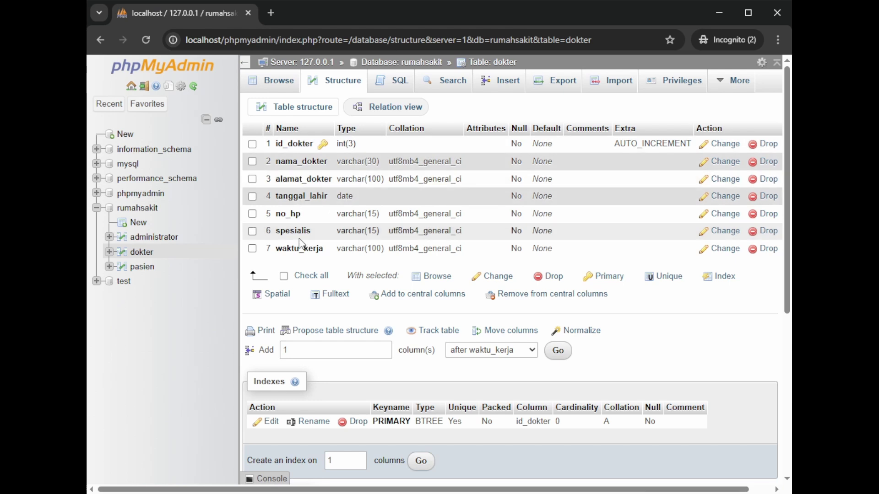
# Step: Start an SQL query on the rumahsakit database: CREATE TABLE dokter_admin with id_data int(3) PRIMARY KEY AUTO_INCREMENT
pyautogui.click(153, 209)
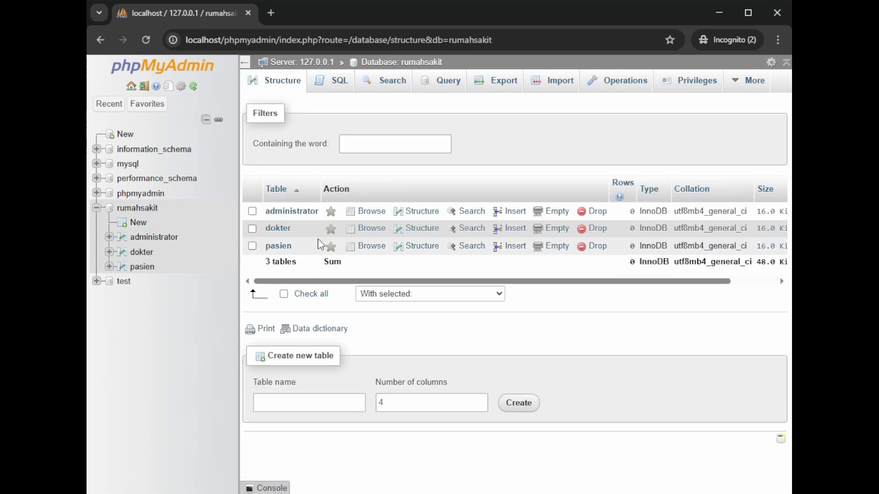
pyautogui.click(334, 81)
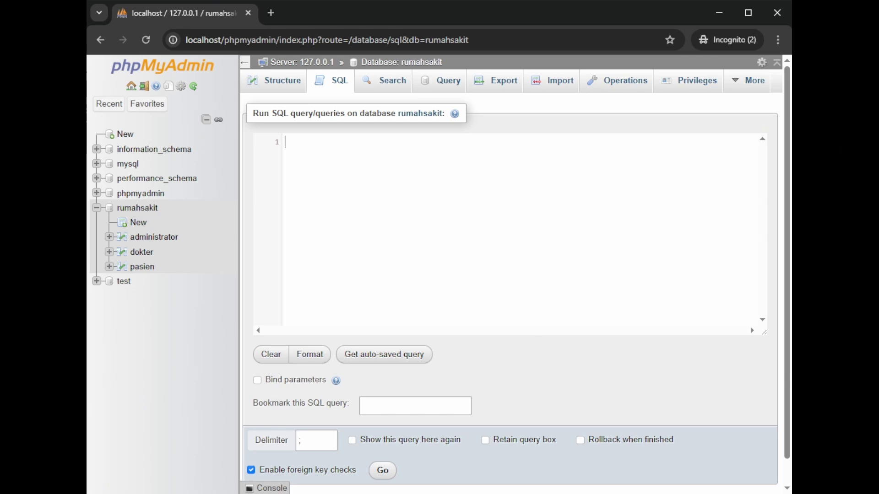
pyautogui.write('CREATE TABLE')
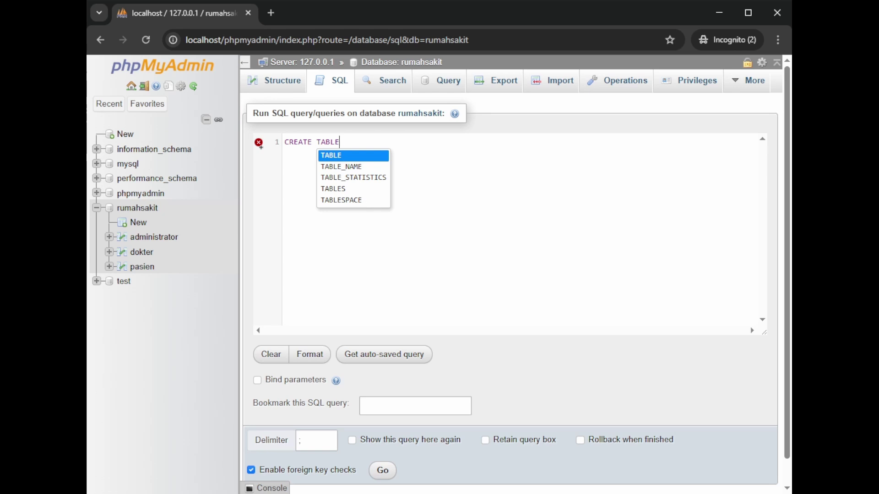
pyautogui.write(' dokter')
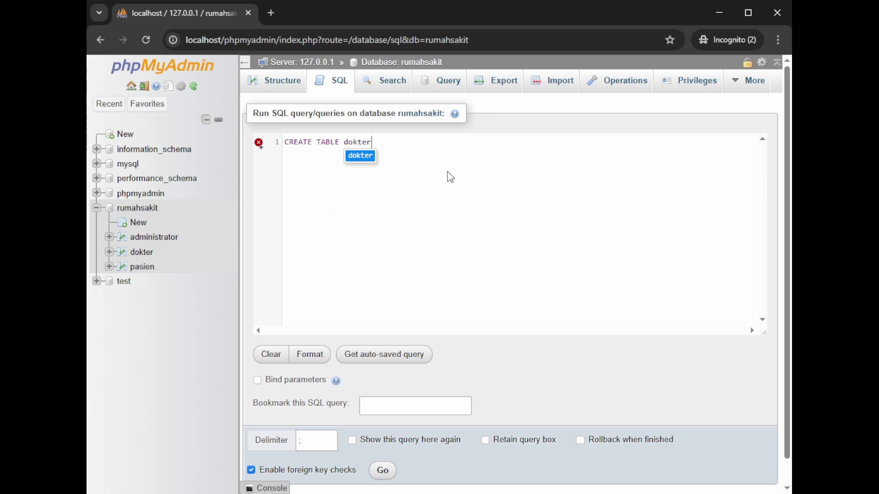
pyautogui.write('_admin ')
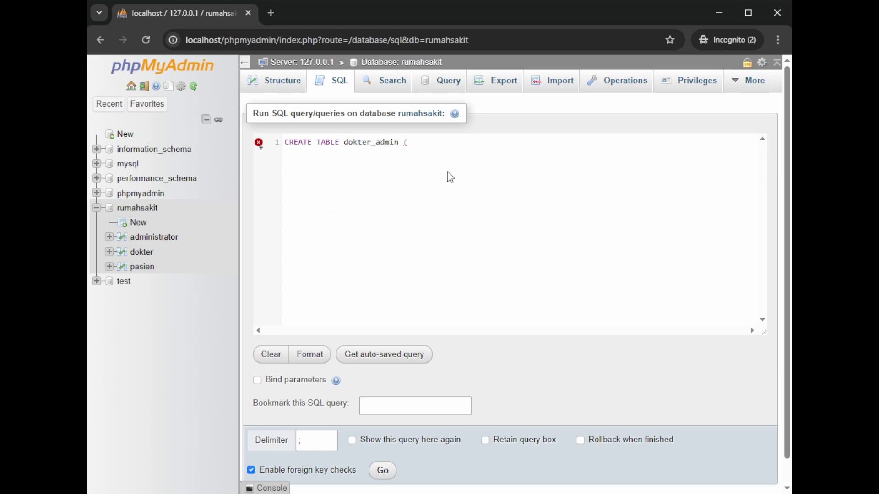
pyautogui.write('(')
pyautogui.press('Return')
pyautogui.write('id_data int')
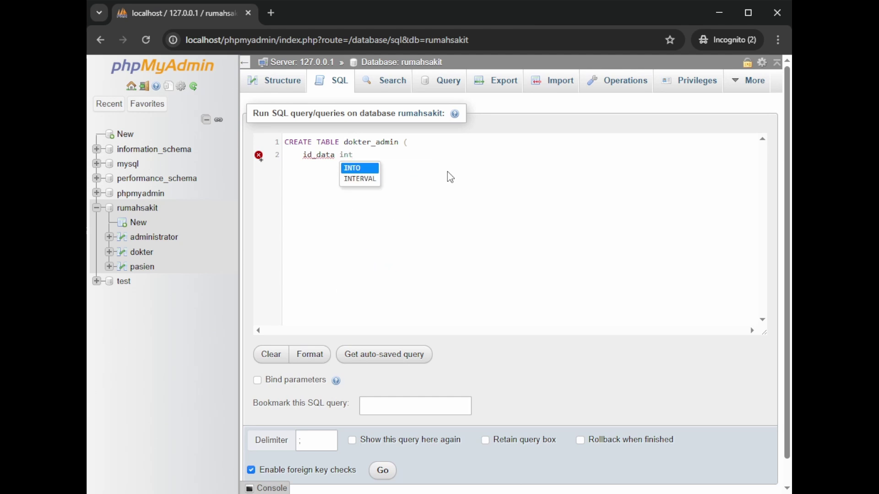
pyautogui.write('(3) PRIMARY KEY Au')
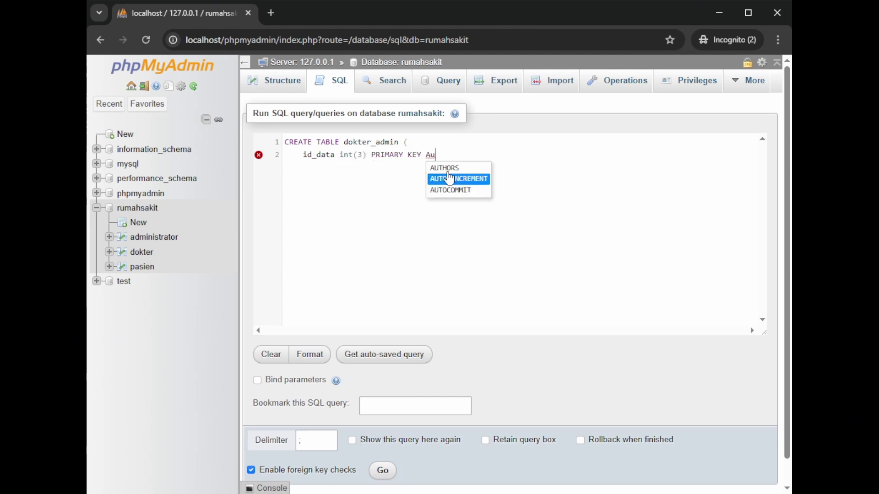
pyautogui.click(449, 179)
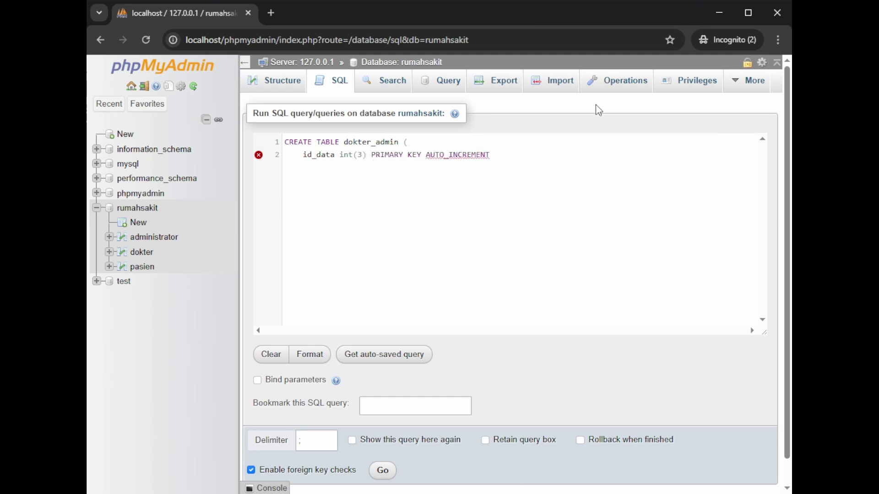
# Step: Complete the query with id_dokter int(3) and id_admin int(3), close the statement, and run it
pyautogui.write(',')
pyautogui.press('Return')
pyautogui.write('id_dokter')
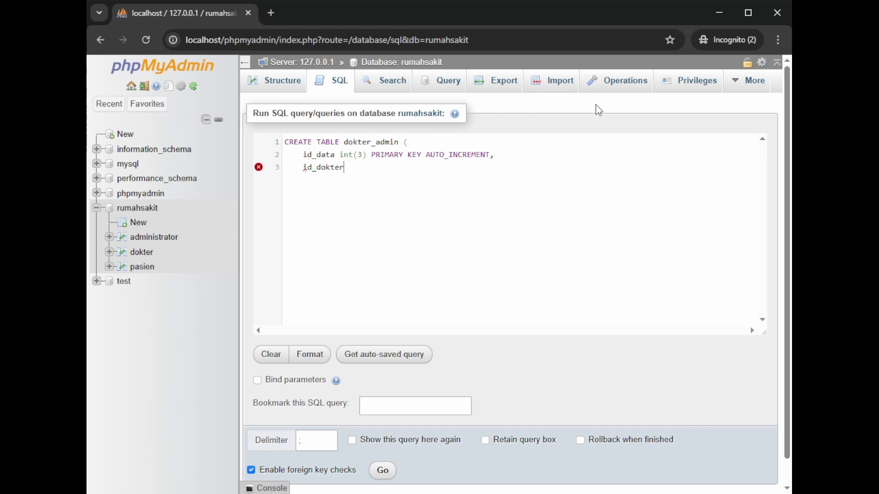
pyautogui.write(' int(3),')
pyautogui.press('Return')
pyautogui.write('id_admin int(3));')
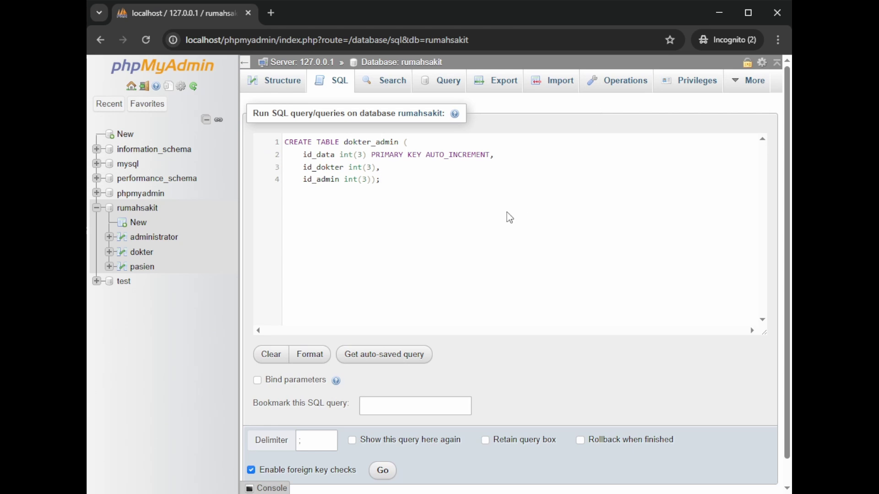
pyautogui.hotkey('ctrl', 'Return')
# Step: Reuse the executed query, rewriting everything after CREATE TABLE as pasien_dokter with id int(3) PRIMARY KEY AUTO_INCREMENT
pyautogui.click(288, 167)
pyautogui.moveTo(382, 179); pyautogui.dragTo(348, 142)
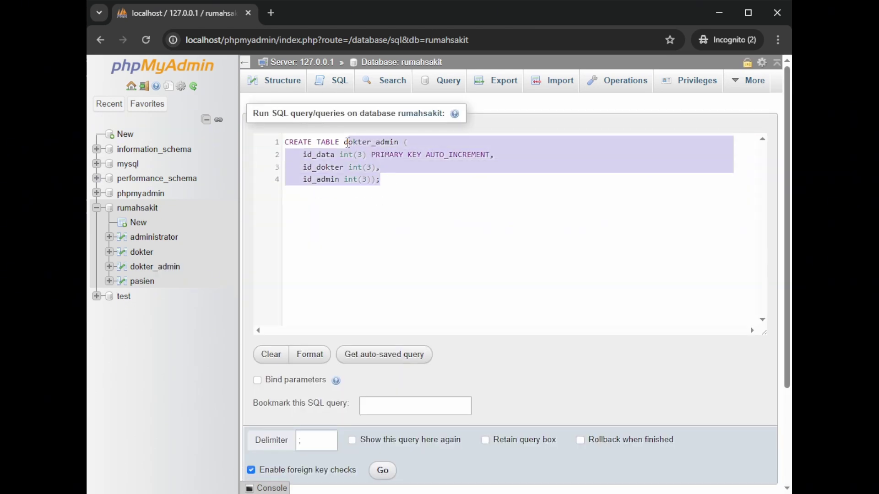
pyautogui.press('BackSpace')
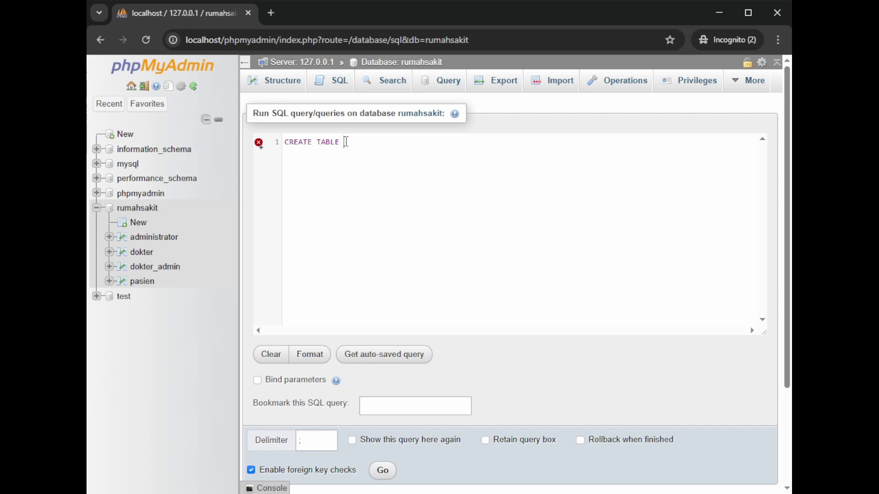
pyautogui.write('pasien_dokter')
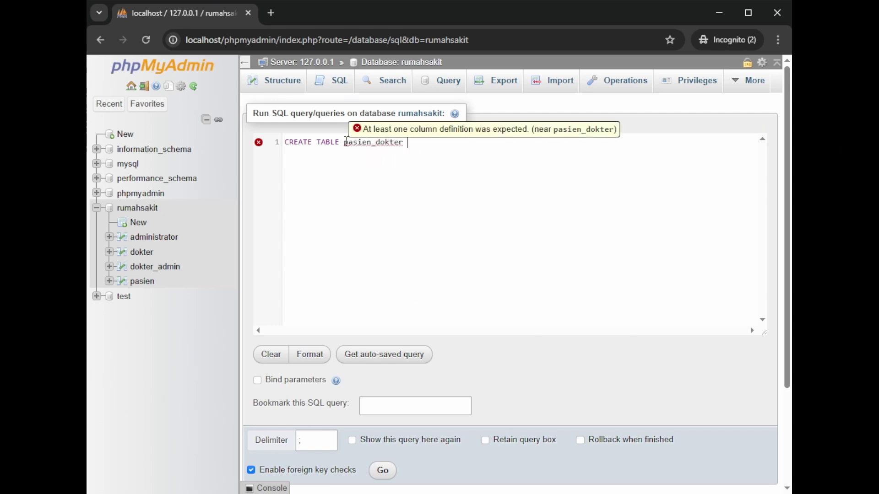
pyautogui.write(' (')
pyautogui.press('Return')
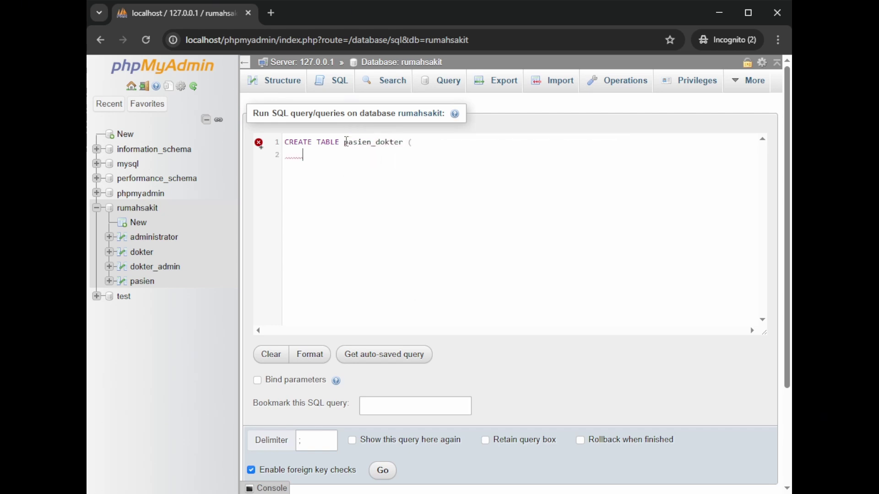
pyautogui.write('id int(3) PRIMARY KEY AU')
pyautogui.press('Down')
pyautogui.press('Return')
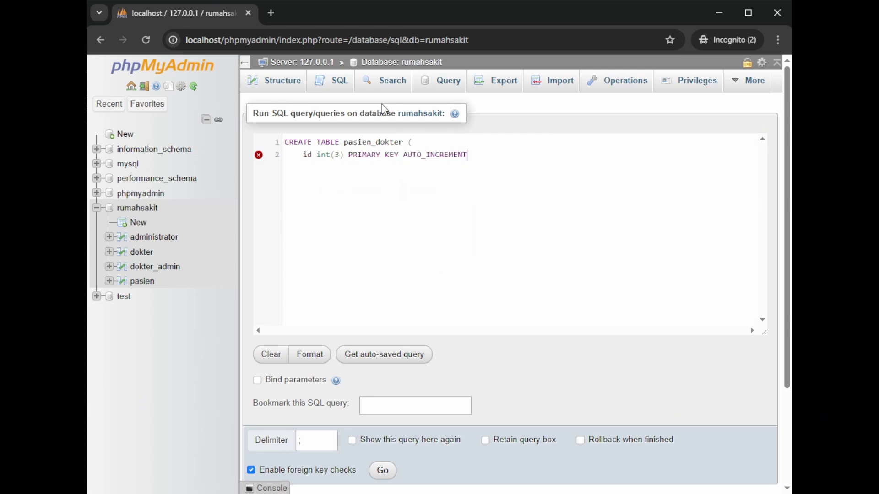
# Step: Add the columns id_dokter int(3) and id_pasien int(3) to the pasien_dokter query
pyautogui.write(',')
pyautogui.press('Return')
pyautogui.write('id_dokter int(')
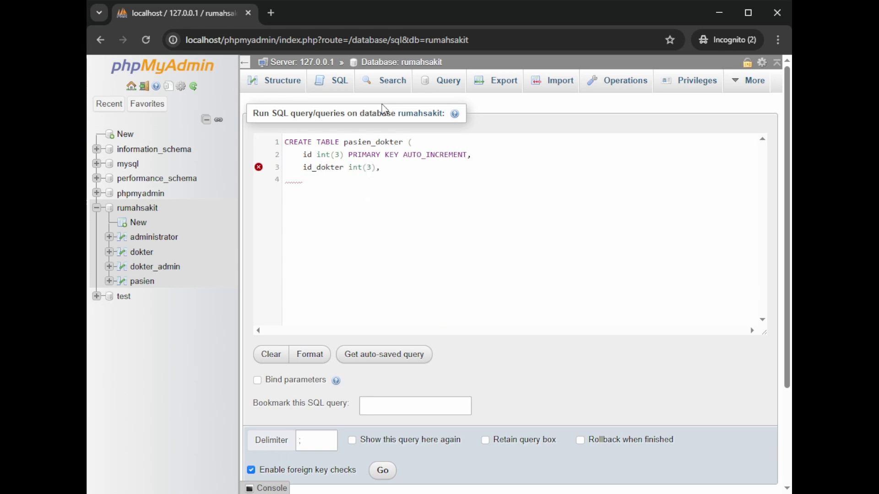
pyautogui.write(' int')
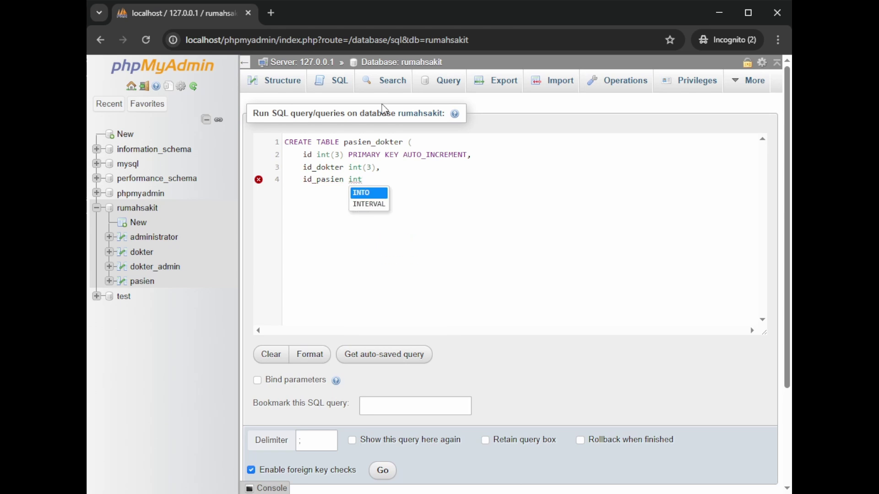
pyautogui.write('(3),')
# Step: Finish the pasien_dokter query with waktu_periksa date and resep varchar(100), close the statement, and run it
pyautogui.press('Return')
pyautogui.write('waktu')
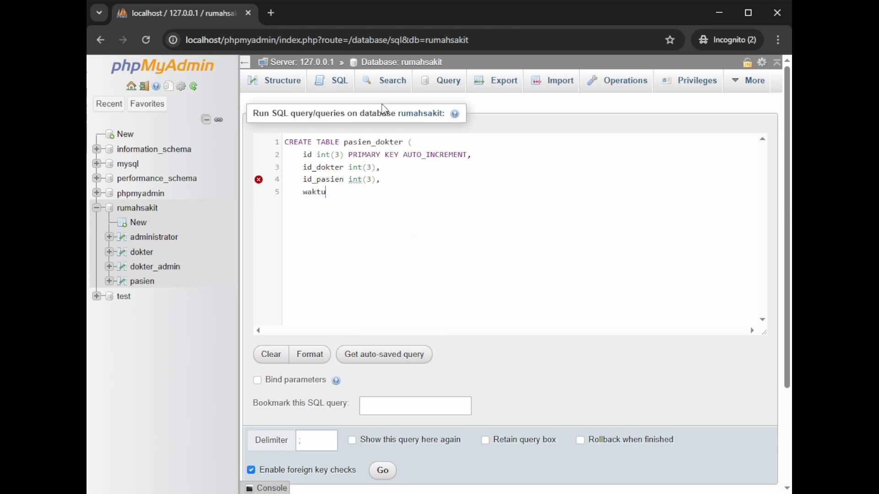
pyautogui.write('_periksa date,')
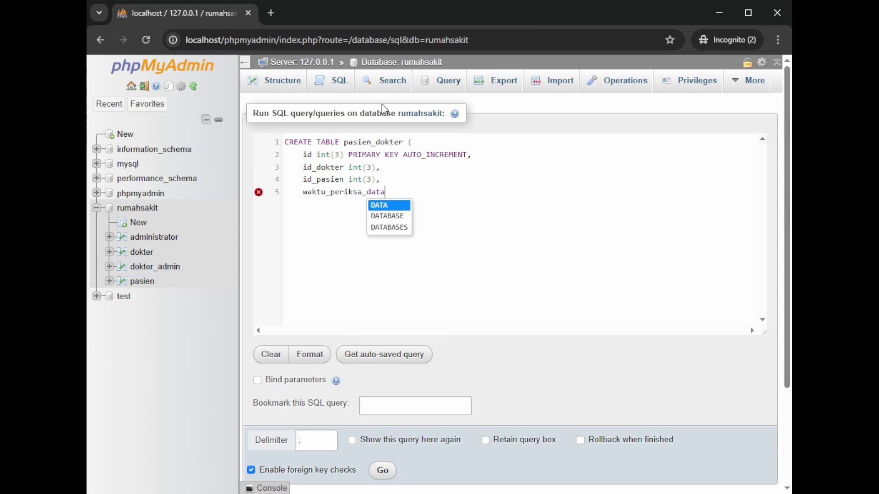
pyautogui.press('Return')
pyautogui.write('resep')
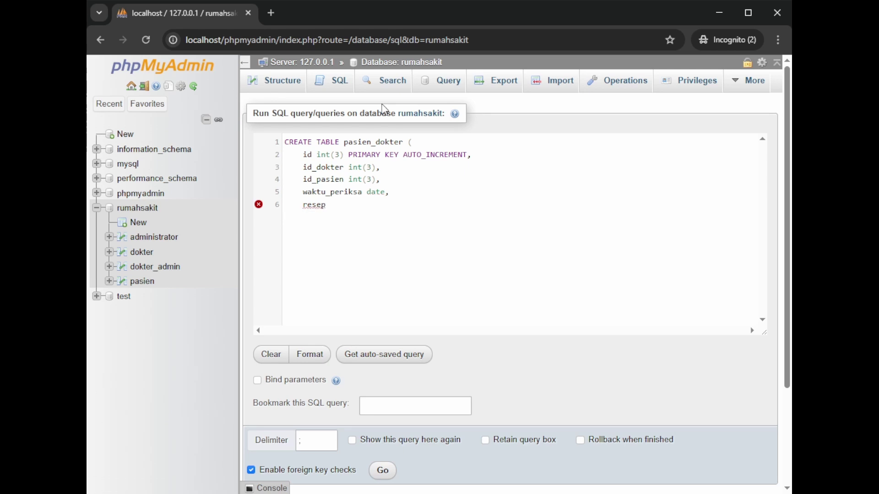
pyautogui.write('_varchar(100));')
pyautogui.hotkey('ctrl', 'Return')
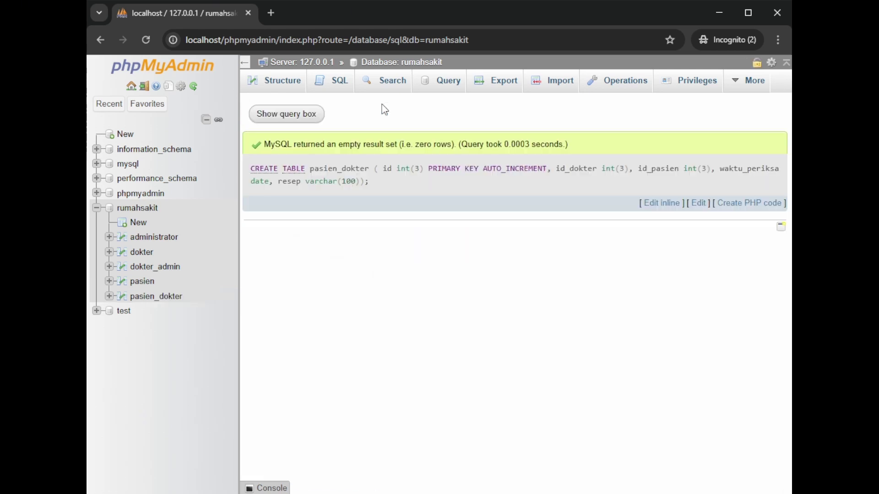
# Step: Reuse the executed query box, replacing everything after CREATE TABLE with the table name daftar and an opening parenthesis
pyautogui.hotkey('ctrl', 'a')
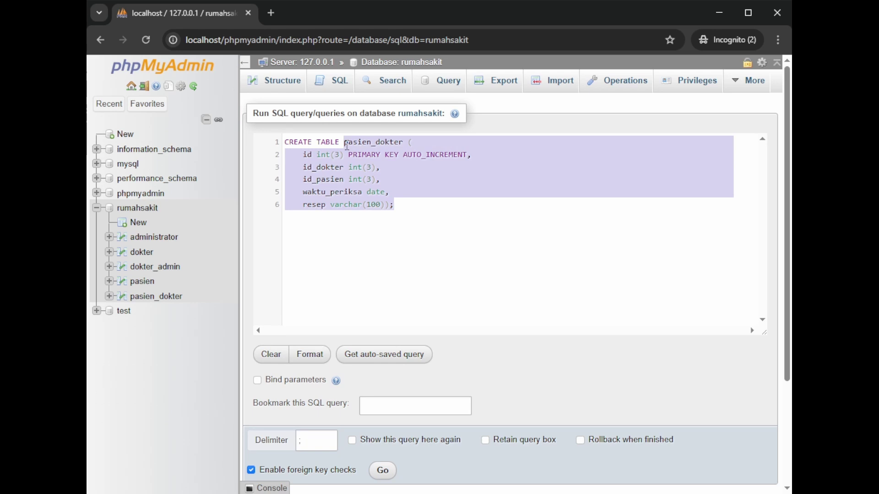
pyautogui.write('CREATE TABLE')
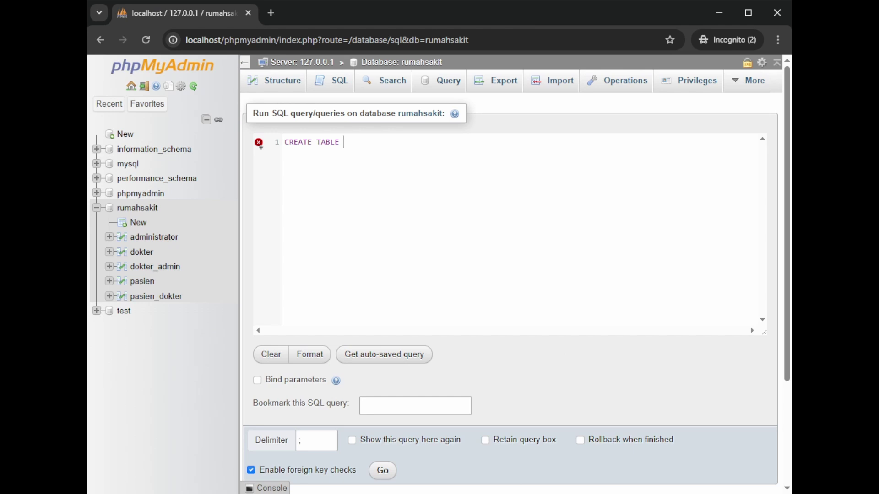
pyautogui.write('daftar (')
pyautogui.press('Return')
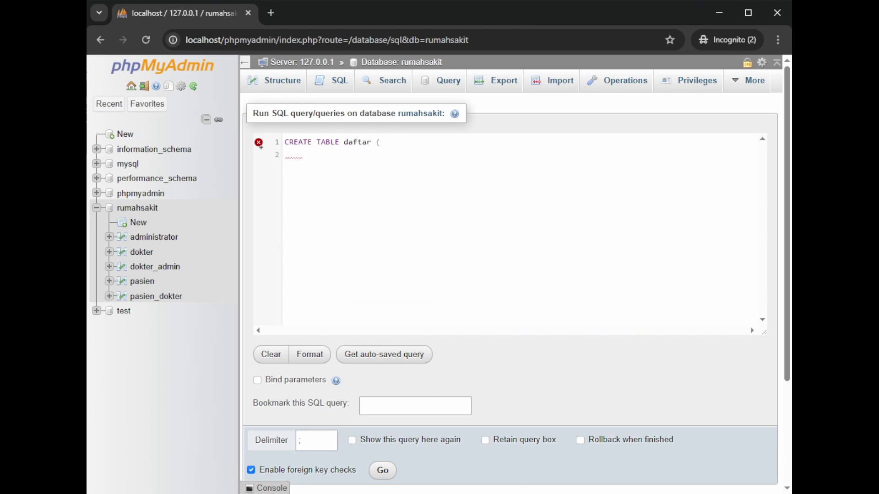
# Step: Define the column id_daftar int(3) PRIMARY KEY AUTO_INCREMENT in the daftar query
pyautogui.write('id_daftar')
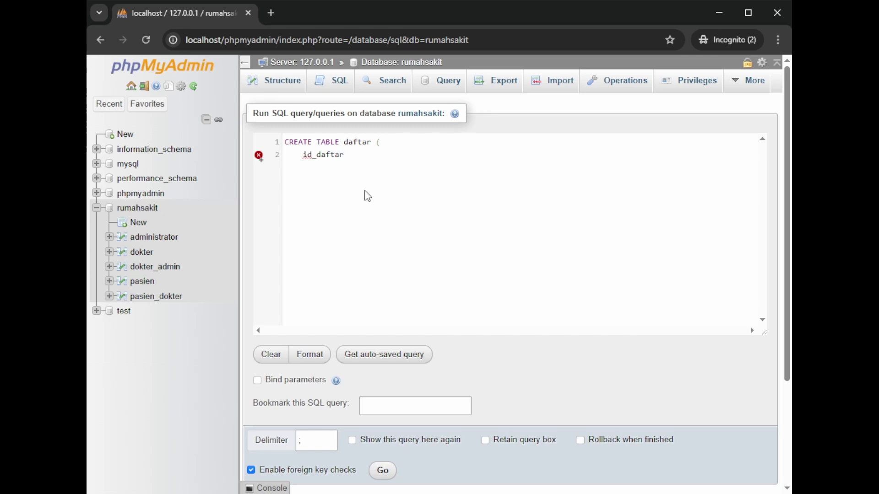
pyautogui.write(' int(3) PRi')
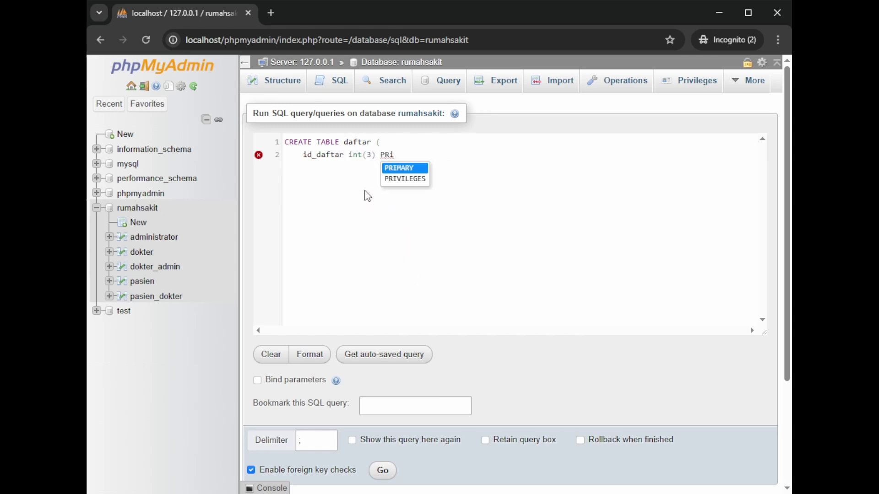
pyautogui.press('Return')
pyautogui.write('k')
pyautogui.write('AUTO_INCREMENT')
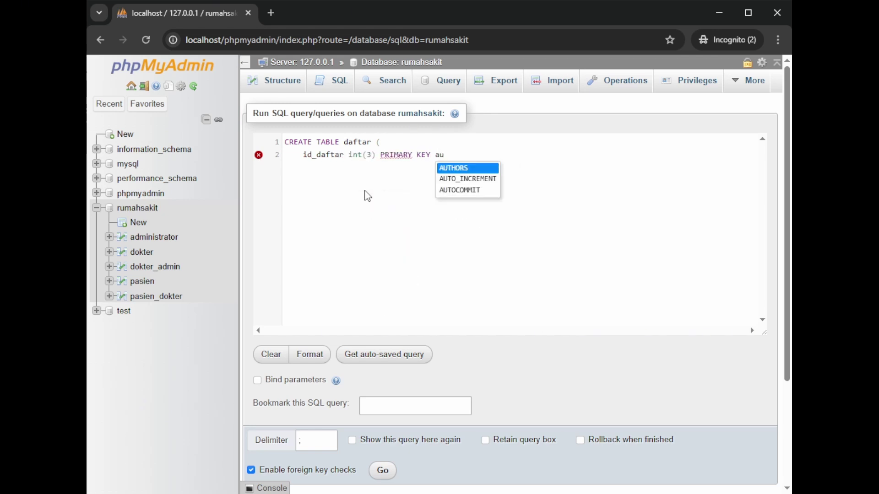
pyautogui.write(',')
pyautogui.press('Return')
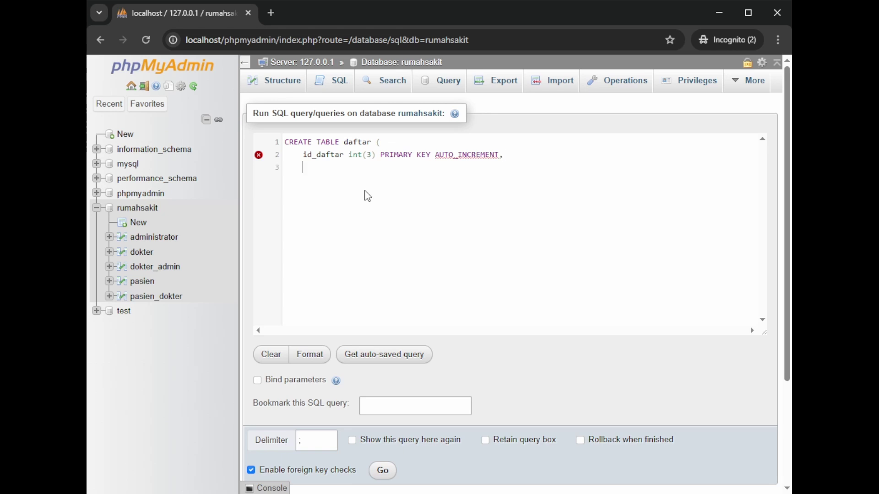
# Step: Finish the daftar query with id_pasien int(3) and id_admin int(3), close the statement, and run it
pyautogui.write('id_pasien')
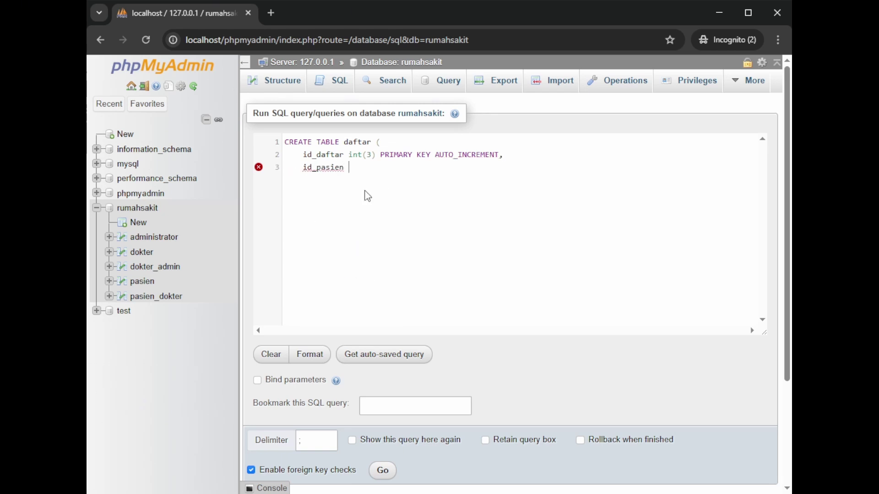
pyautogui.write(' int(3),')
pyautogui.press('Return')
pyautogui.write('id_admin int')
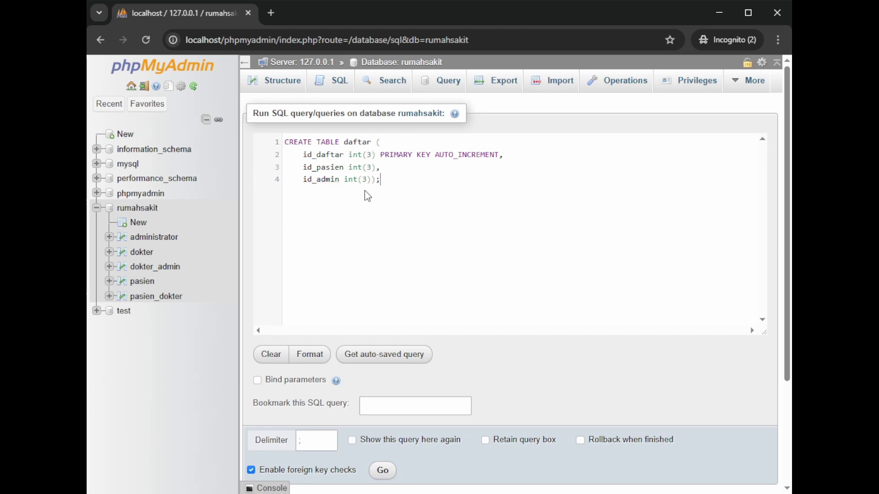
pyautogui.hotkey('ctrl', 'Return')
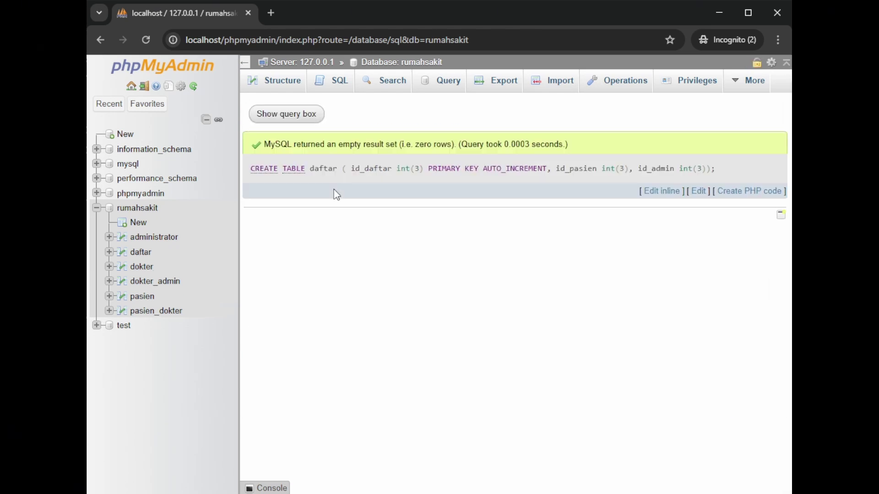
# Step: Review the rumahsakit table list and examine the columns of each table, from administrator through pasien_dokter
pyautogui.click(304, 114)
pyautogui.click(271, 88)
pyautogui.press('Return')
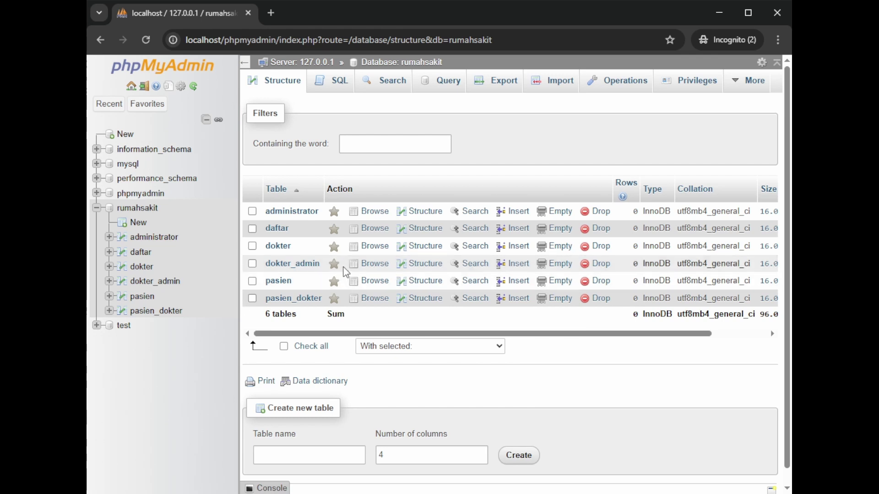
pyautogui.click(284, 211)
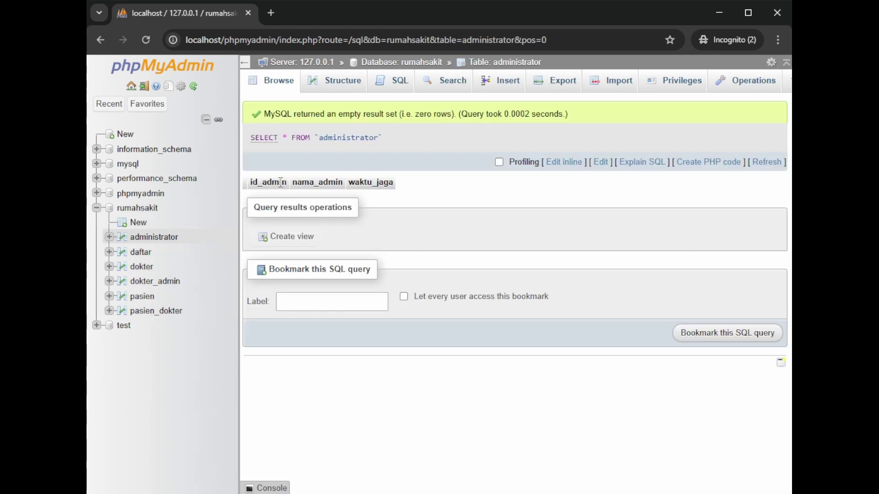
pyautogui.click(140, 252)
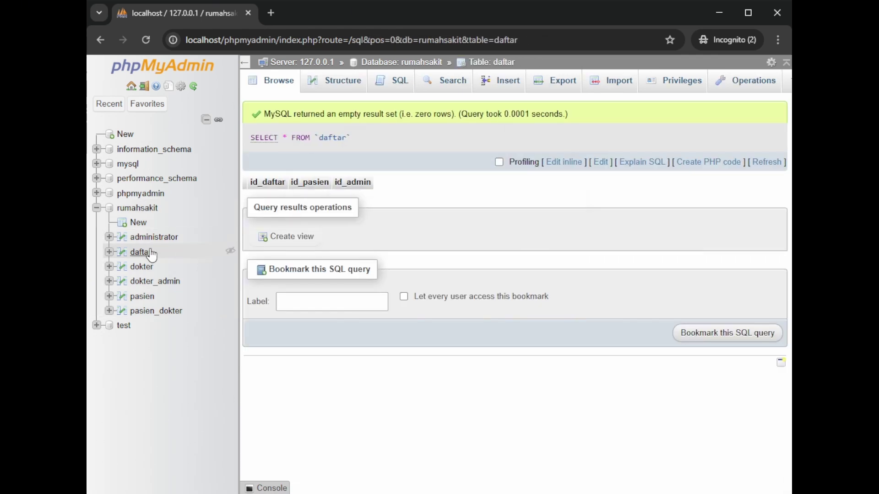
pyautogui.click(141, 268)
pyautogui.click(143, 284)
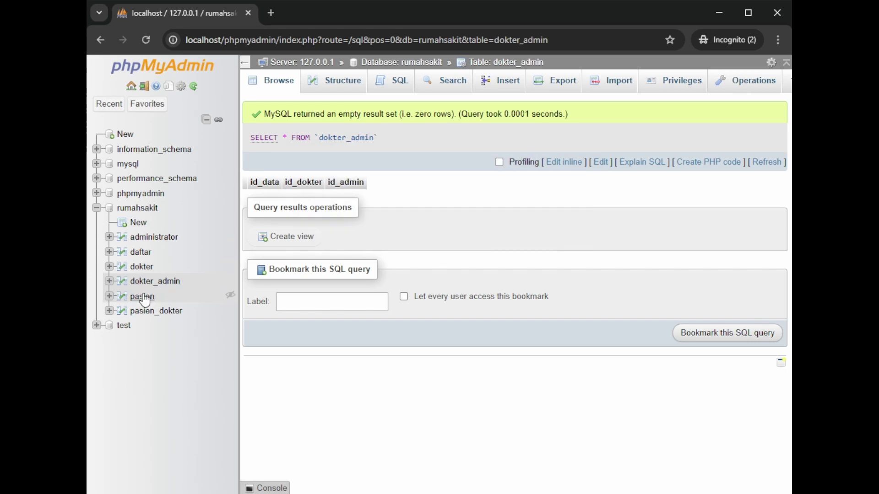
pyautogui.click(143, 297)
pyautogui.click(146, 311)
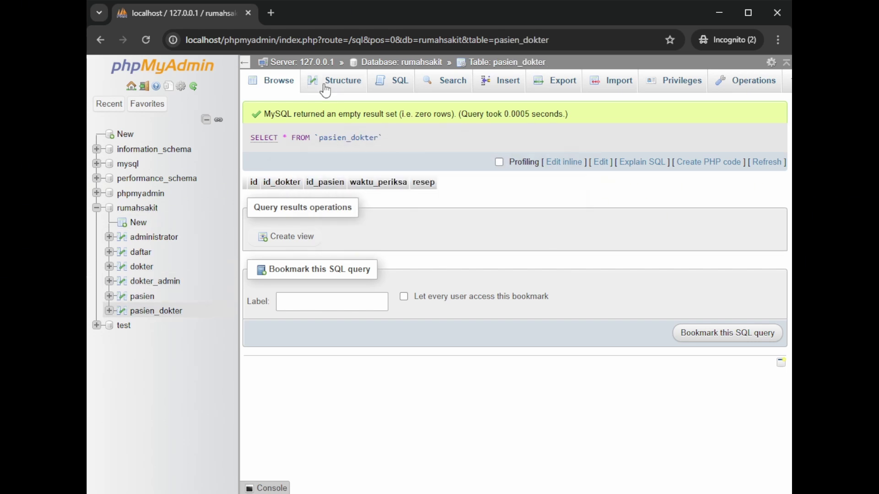
pyautogui.click(326, 91)
pyautogui.click(147, 295)
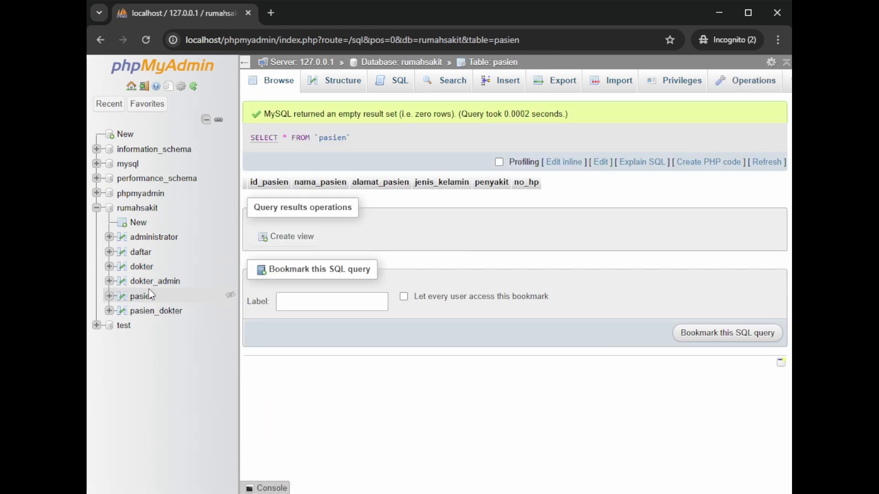
pyautogui.click(329, 90)
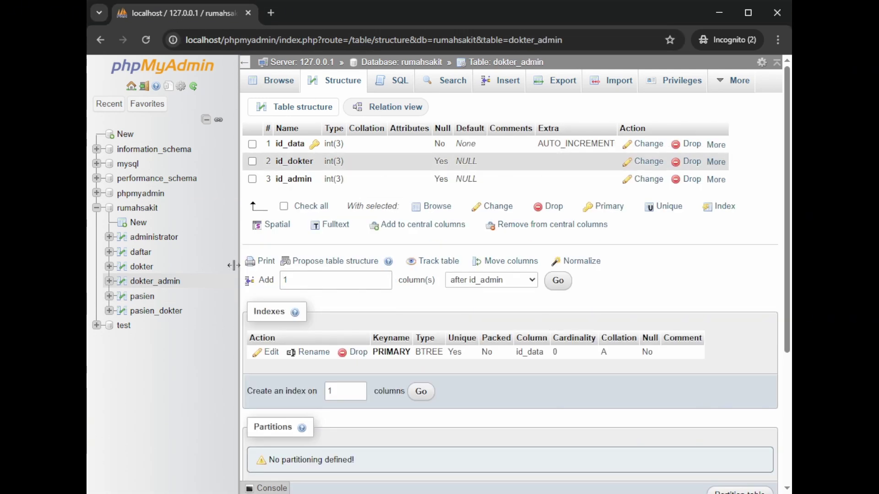
# Step: Add an index on the id_dokter column in the structure of the dokter_admin table
pyautogui.click(174, 281)
pyautogui.click(336, 80)
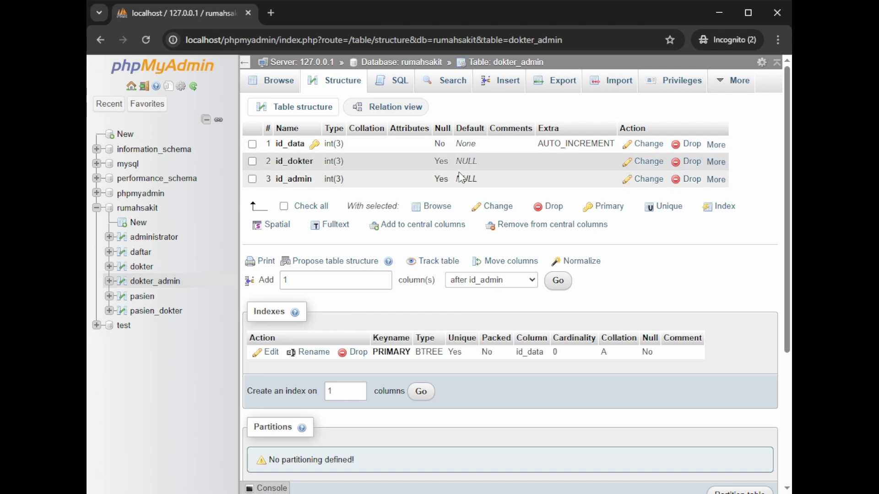
pyautogui.click(714, 162)
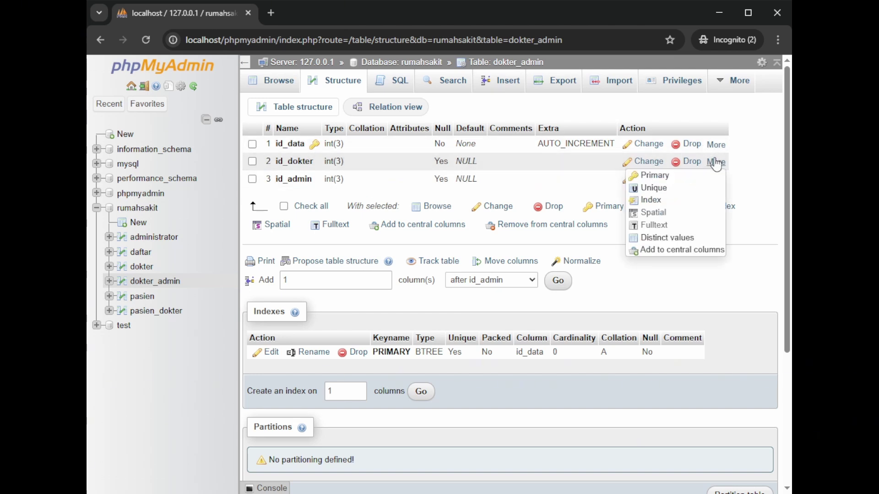
pyautogui.click(654, 199)
pyautogui.click(452, 309)
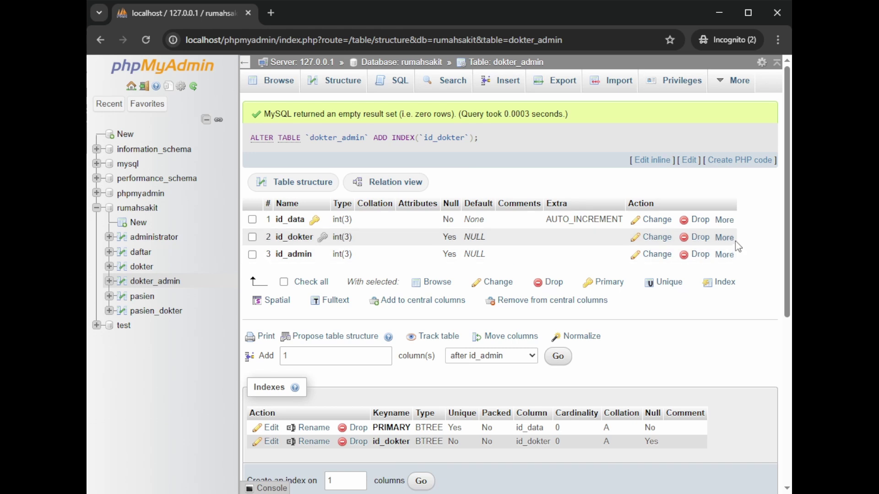
# Step: Add an index on the id_admin column of the dokter_admin table
pyautogui.click(722, 237)
pyautogui.click(701, 277)
pyautogui.click(493, 308)
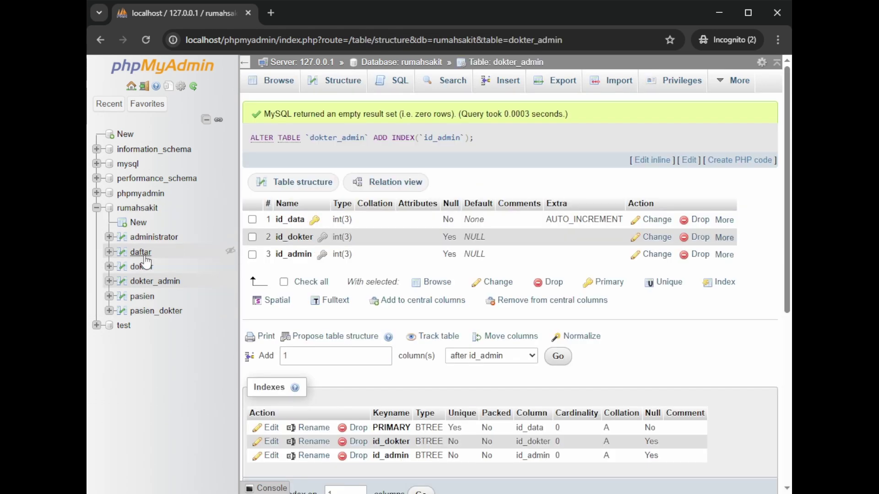
# Step: Add an index on the id_pasien column in the structure of the daftar table
pyautogui.click(140, 252)
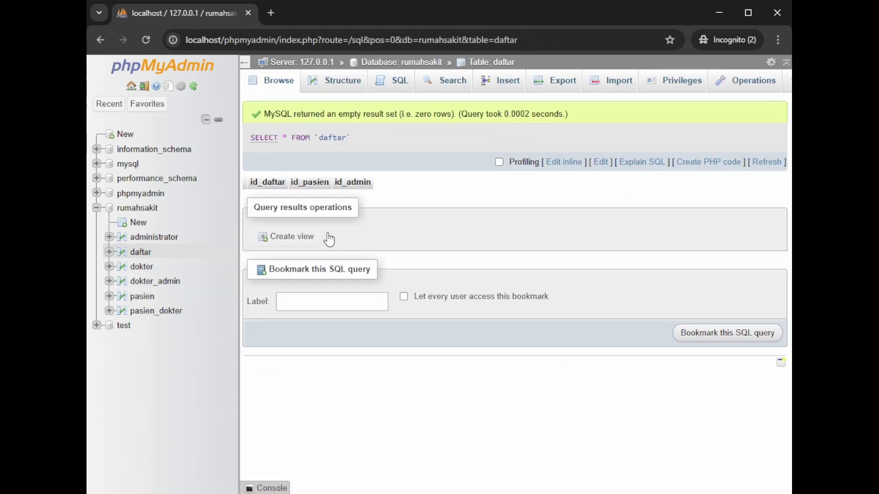
pyautogui.click(337, 80)
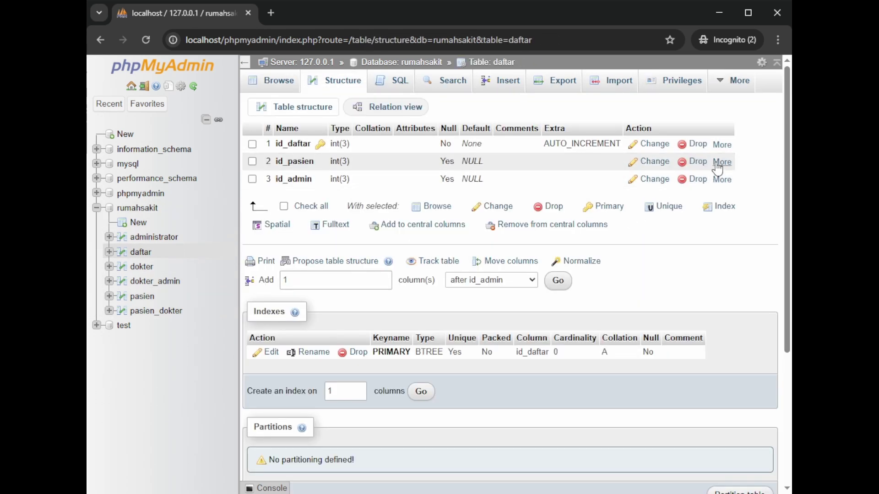
pyautogui.moveTo(718, 168)
pyautogui.click(685, 201)
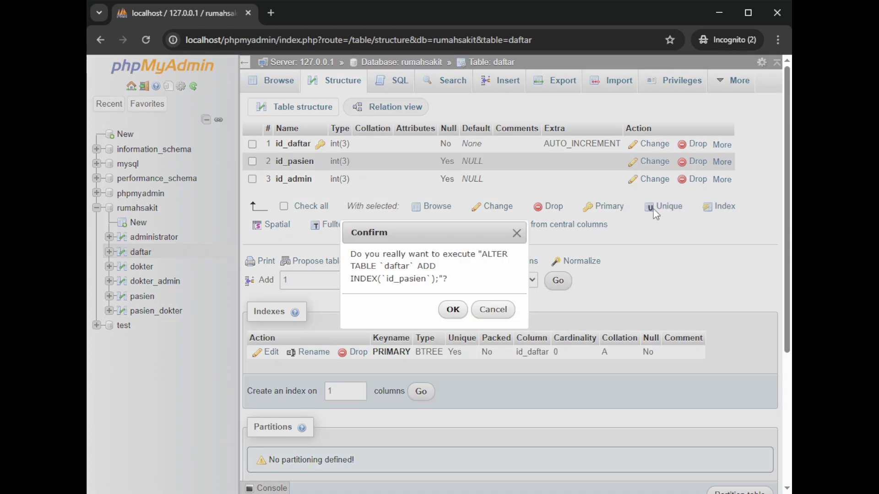
pyautogui.click(453, 310)
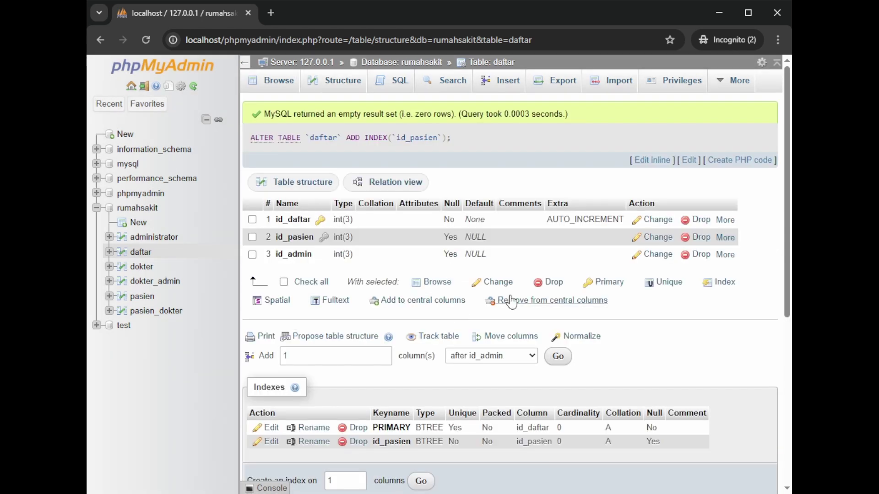
# Step: Add an index on the id_admin column of the daftar table
pyautogui.moveTo(719, 259)
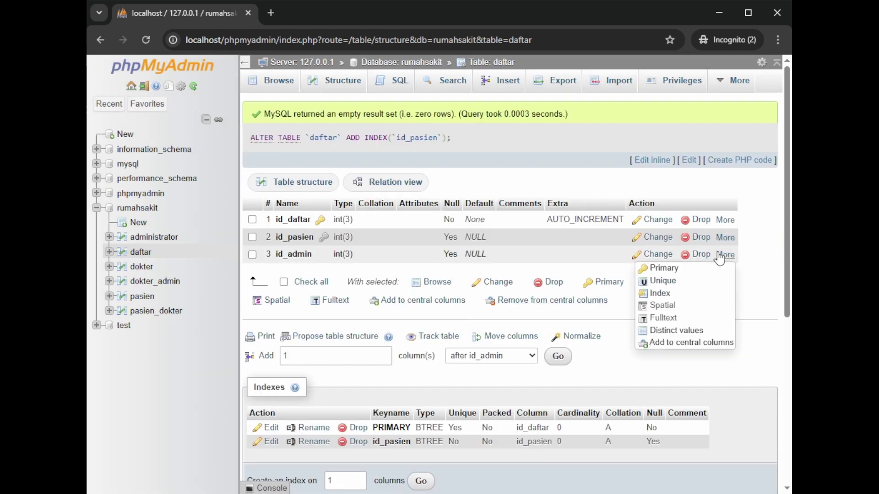
pyautogui.click(682, 290)
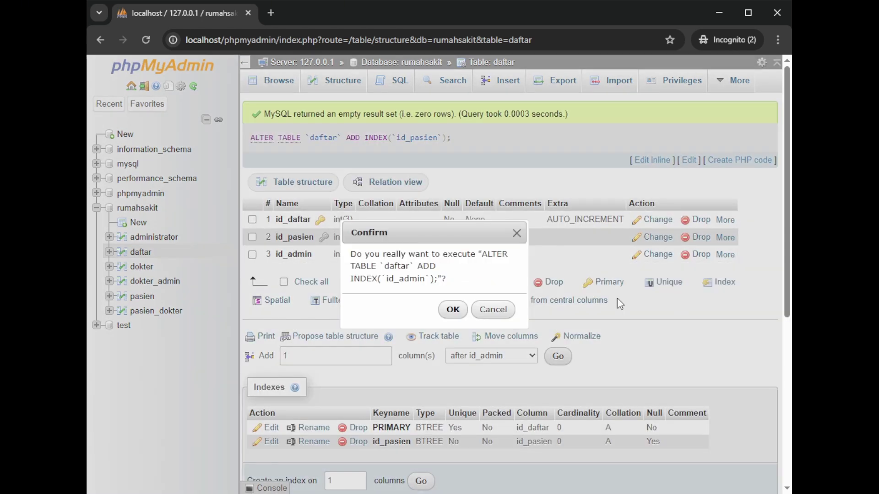
pyautogui.click(454, 309)
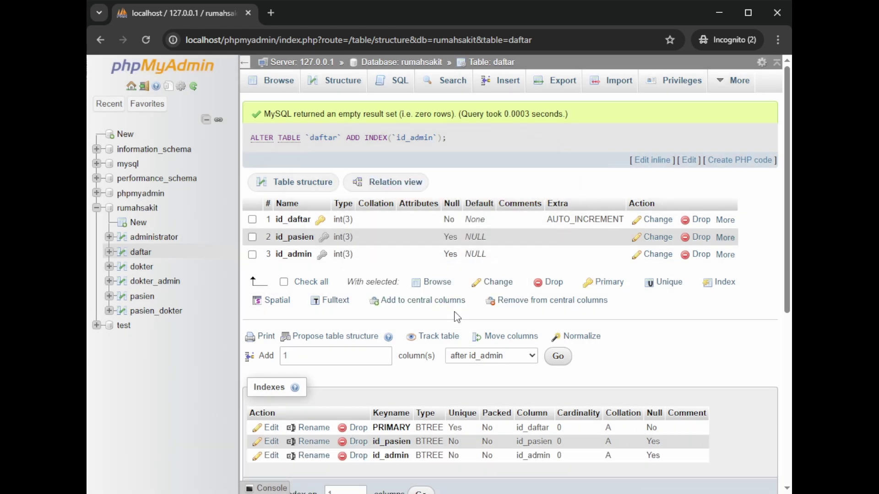
pyautogui.click(323, 257)
pyautogui.click(323, 257)
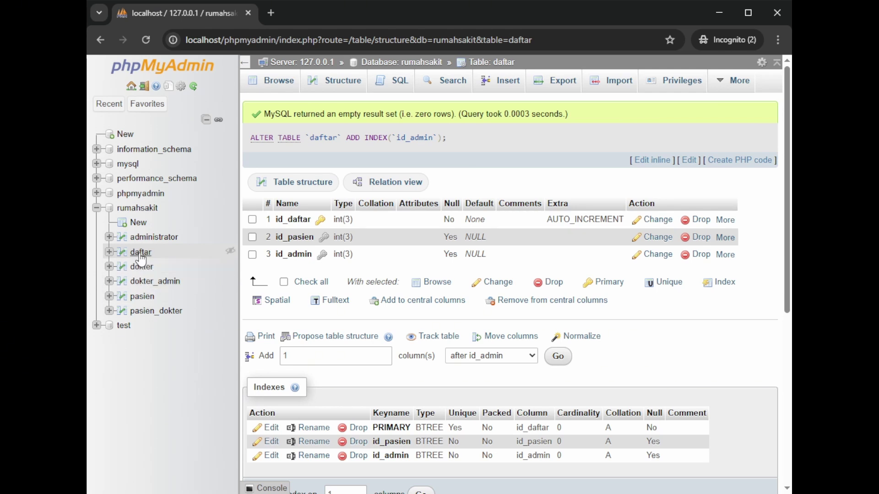
# Step: Add an index on the id_dokter column in the structure of the pasien_dokter table
pyautogui.click(155, 311)
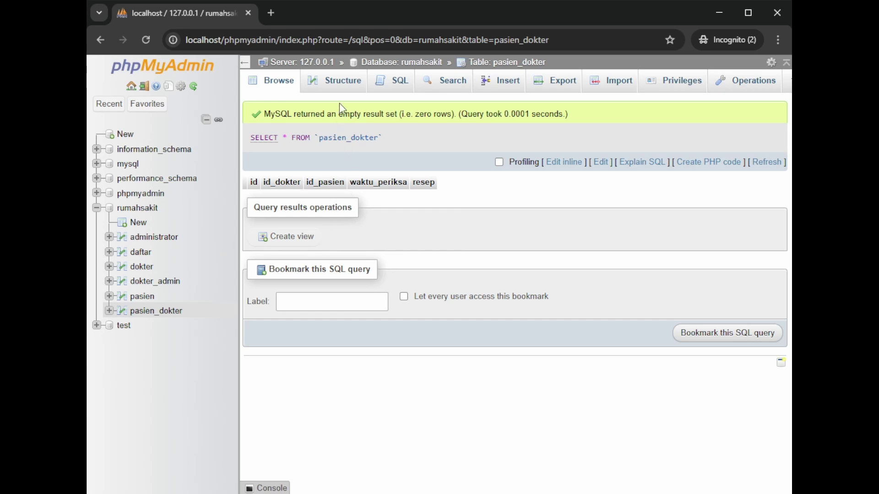
pyautogui.click(344, 83)
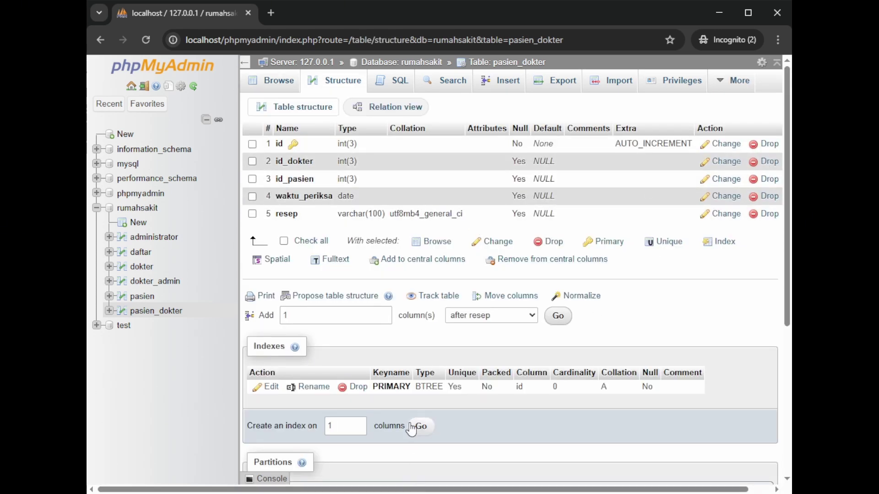
pyautogui.scroll(-3, 412, 420)
pyautogui.scroll(3, 501, 353)
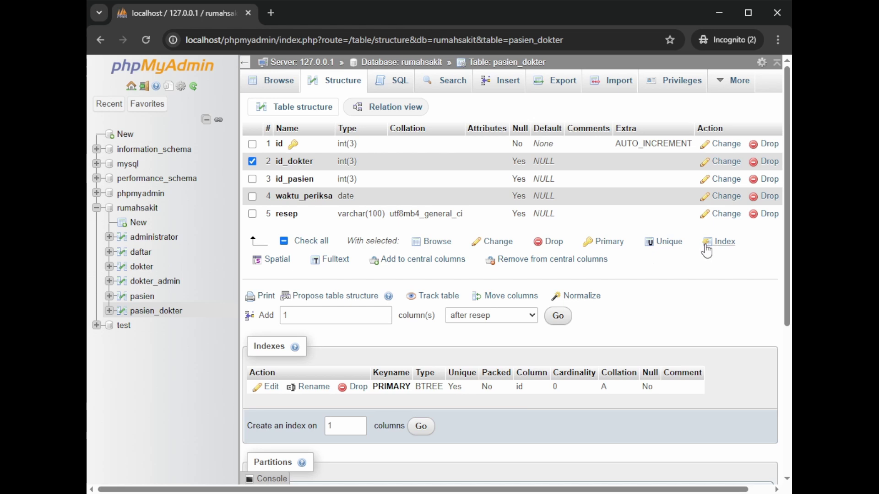
pyautogui.click(719, 243)
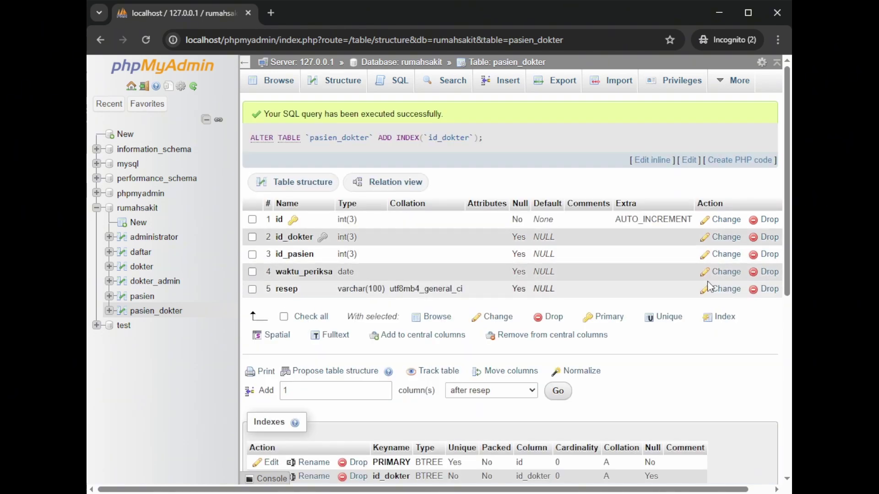
# Step: Add an index on the id_pasien column of the pasien_dokter table
pyautogui.click(253, 255)
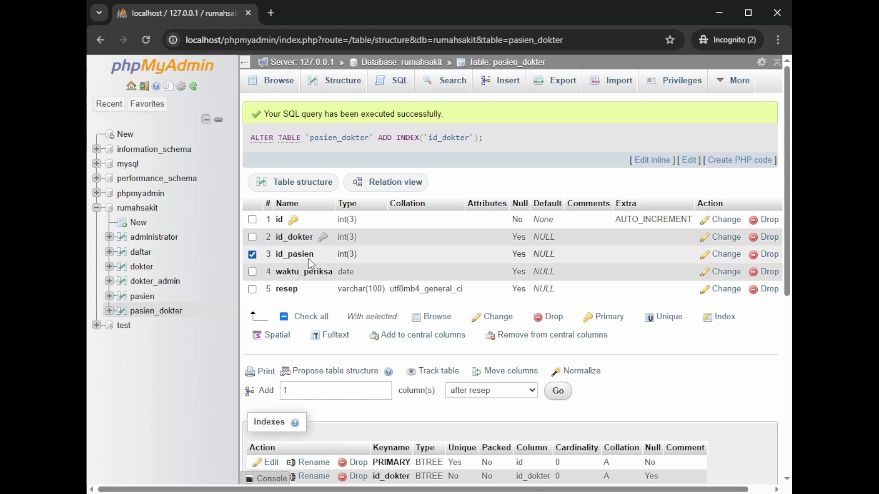
pyautogui.click(717, 321)
pyautogui.scroll(-7, 418, 323)
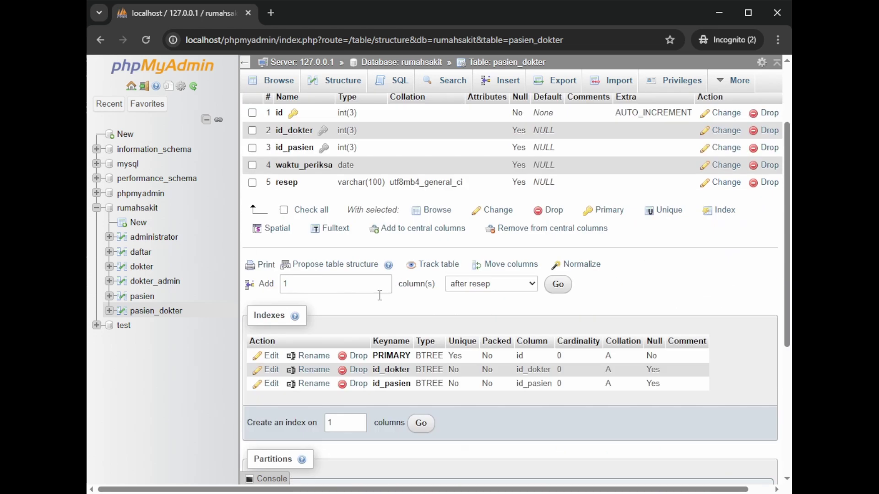
# Step: Open the Designer view of the rumahsakit database
pyautogui.scroll(3, 731, 366)
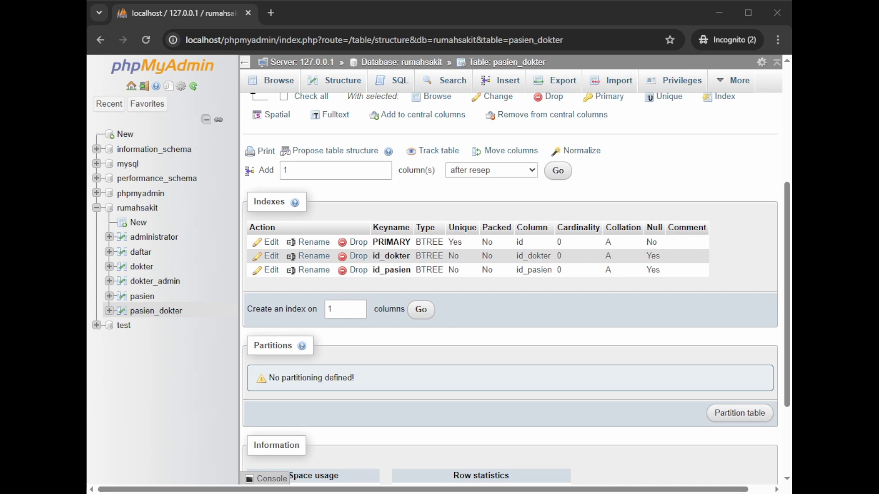
pyautogui.click(137, 208)
pyautogui.click(740, 80)
pyautogui.click(703, 196)
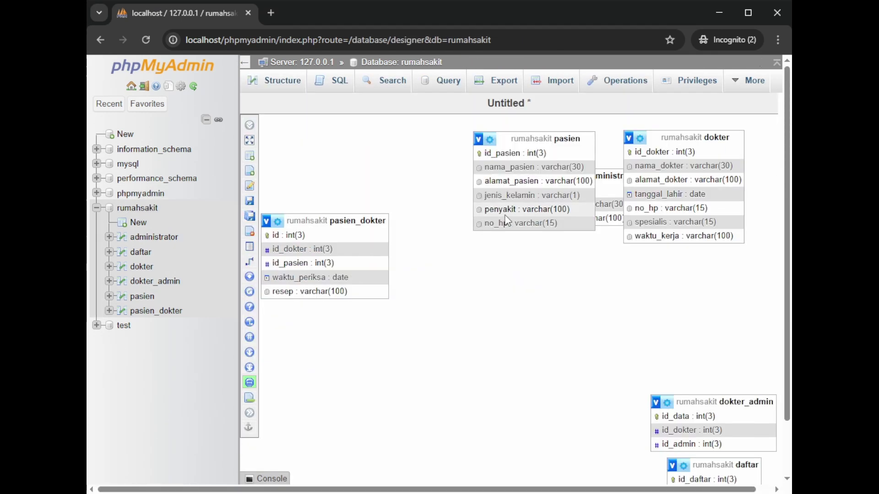
# Step: Arrange the Designer tables in two rows: dokter_admin, administrator and daftar above dokter, pasien_dokter and pasien, without overlaps
pyautogui.moveTo(714, 417); pyautogui.dragTo(383, 199)
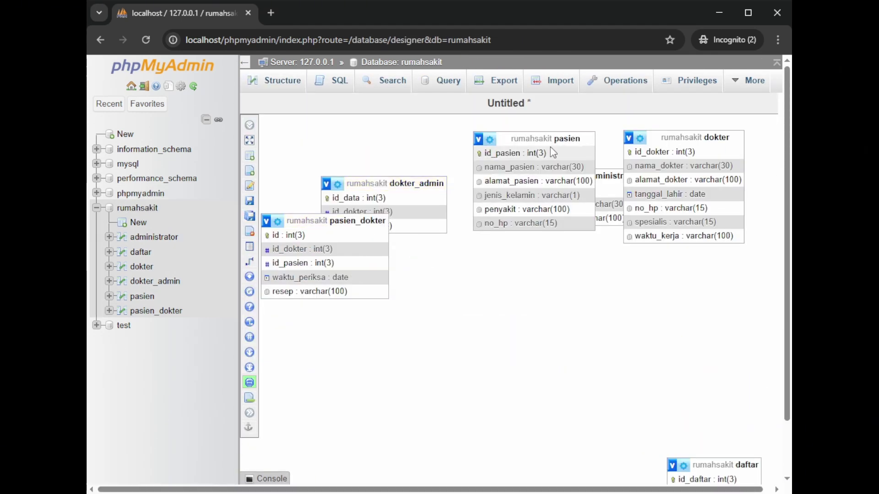
pyautogui.moveTo(551, 151); pyautogui.dragTo(469, 373)
pyautogui.moveTo(595, 188); pyautogui.dragTo(549, 200)
pyautogui.moveTo(696, 138); pyautogui.dragTo(609, 341)
pyautogui.moveTo(725, 466); pyautogui.dragTo(711, 192)
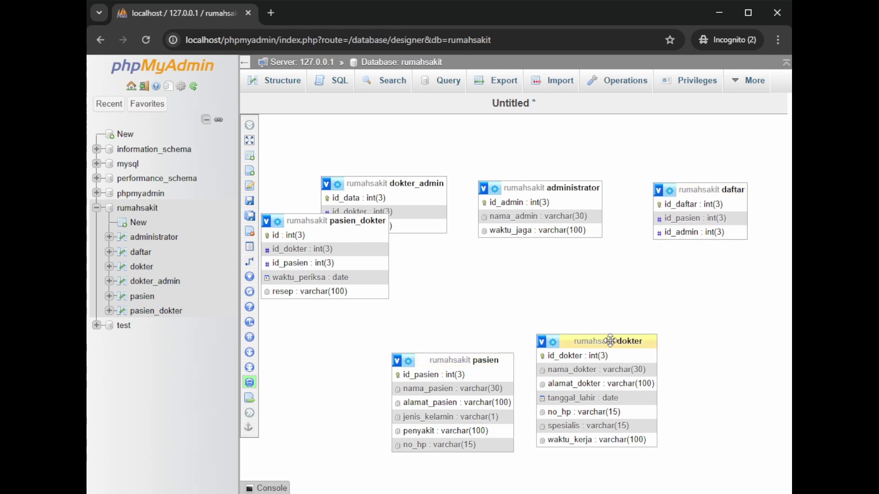
pyautogui.moveTo(609, 341); pyautogui.dragTo(365, 339)
pyautogui.moveTo(465, 360); pyautogui.dragTo(696, 345)
pyautogui.moveTo(337, 221); pyautogui.dragTo(525, 345)
# Step: Save the Designer page under the name 1
pyautogui.click(250, 201)
pyautogui.write('1')
pyautogui.press('Return')
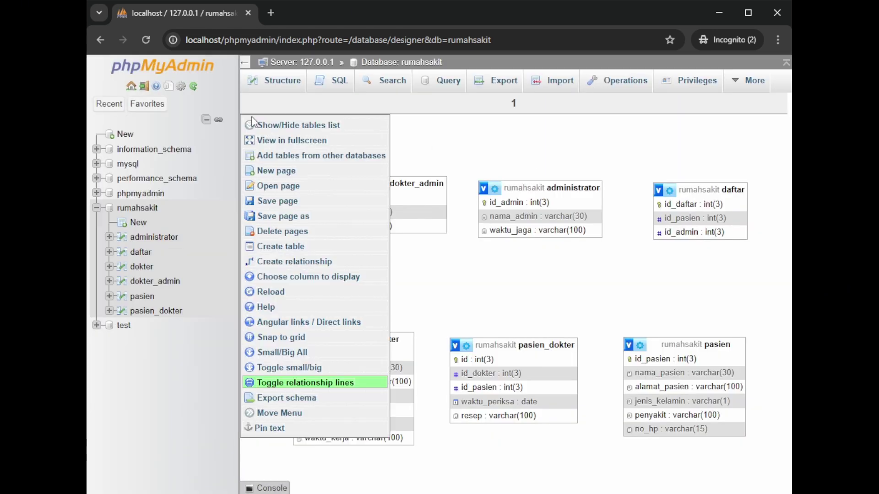
pyautogui.click(250, 262)
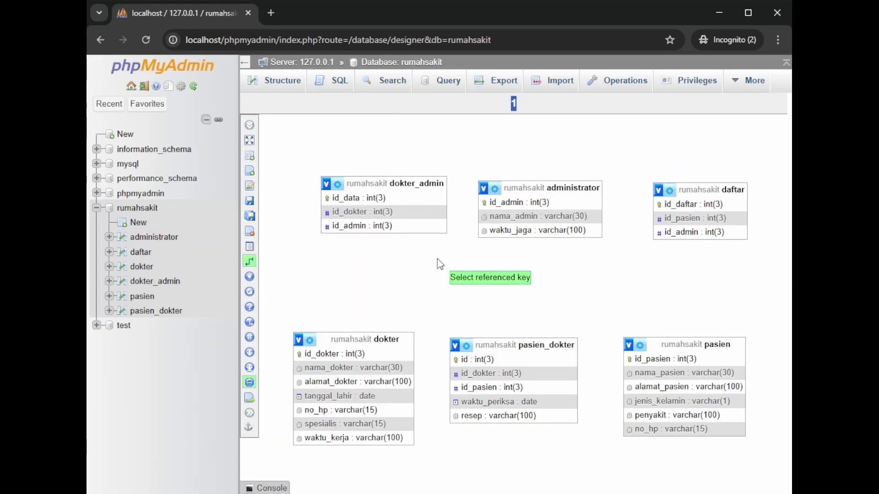
pyautogui.click(360, 225)
pyautogui.click(438, 274)
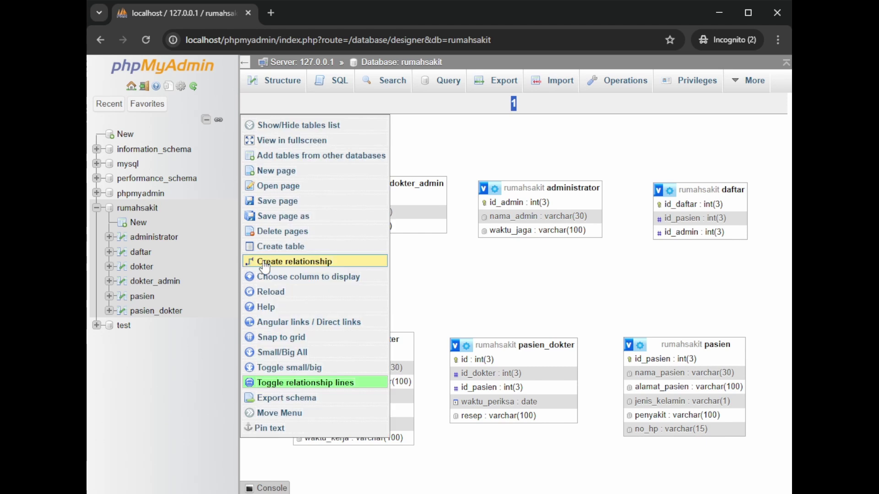
# Step: Create a foreign key from dokter_admin's id_admin to administrator's id_admin, choosing its on delete and on update actions
pyautogui.click(249, 262)
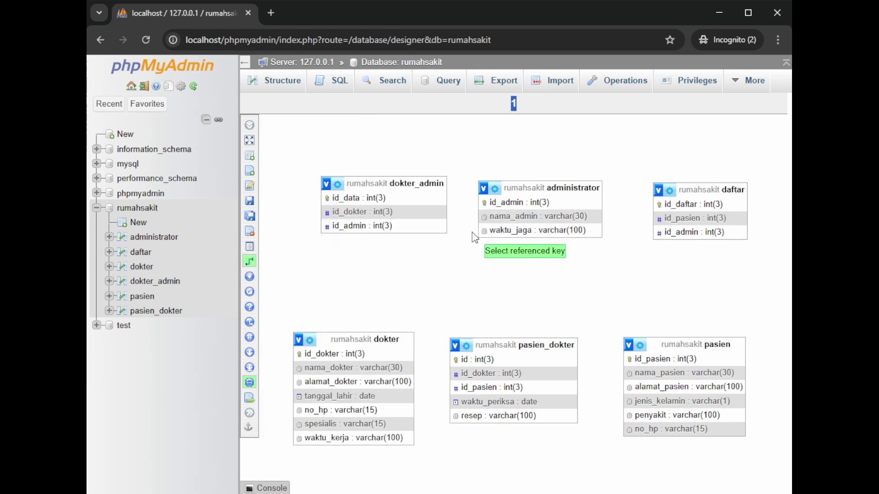
pyautogui.click(504, 203)
pyautogui.click(428, 227)
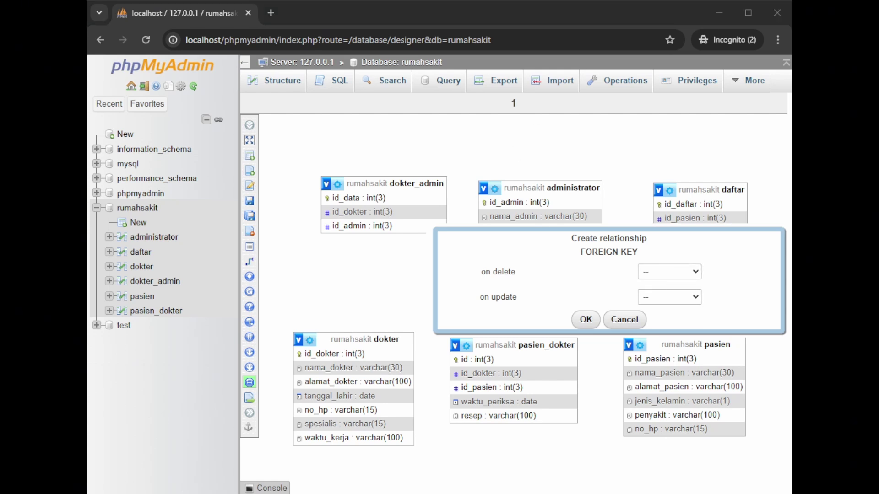
pyautogui.click(659, 289)
pyautogui.click(662, 297)
pyautogui.click(659, 314)
pyautogui.click(585, 320)
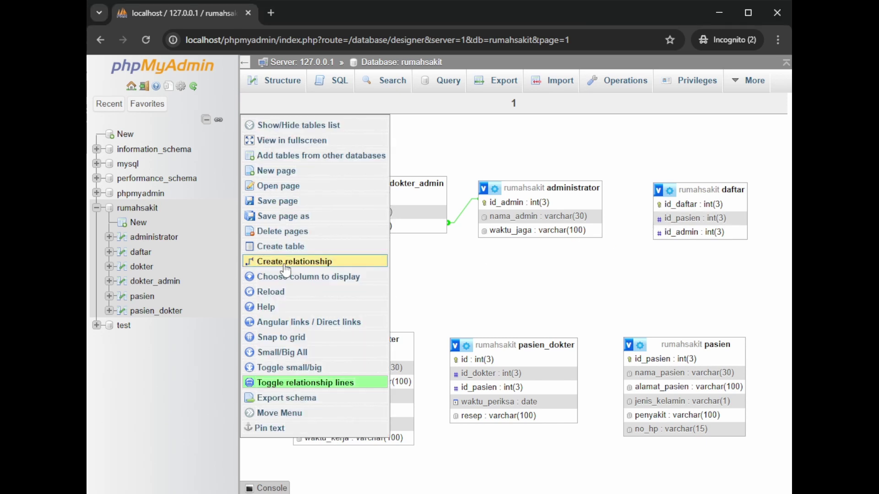
# Step: Create a foreign key from pasien_dokter's id_pasien to pasien's id_pasien, choosing its on delete and on update actions
pyautogui.click(280, 262)
pyautogui.click(634, 361)
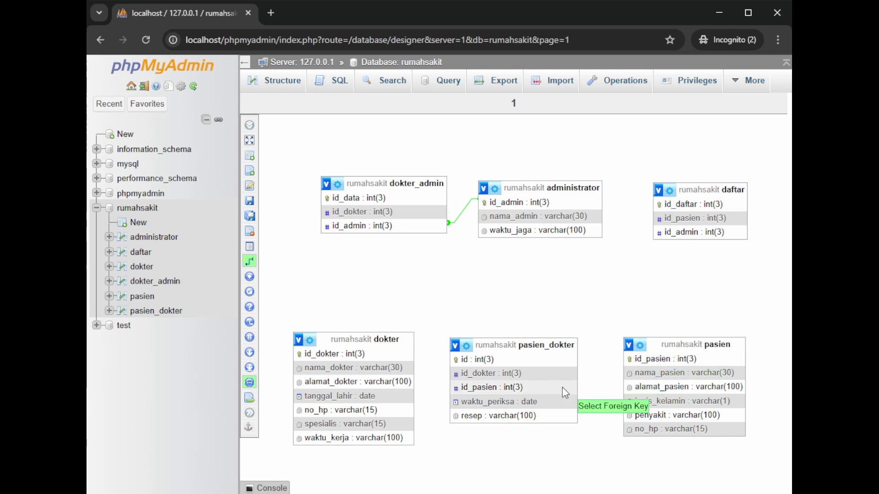
pyautogui.click(526, 388)
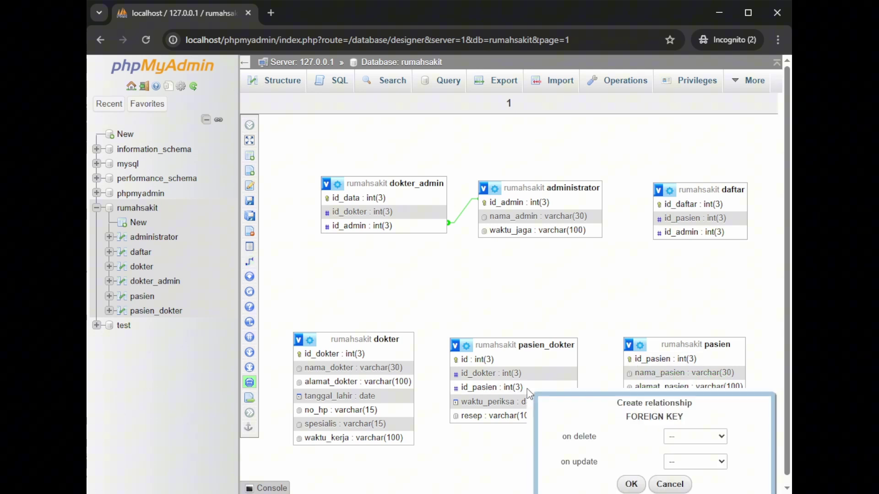
pyautogui.click(694, 473)
pyautogui.click(695, 461)
pyautogui.click(695, 476)
pyautogui.click(631, 484)
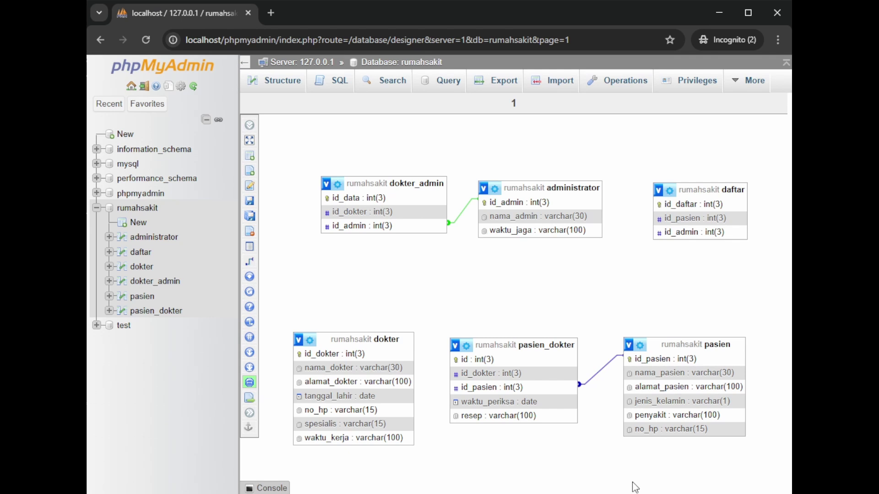
# Step: Create a foreign key relationship from daftar's id_admin to administrator's id_admin
pyautogui.click(280, 262)
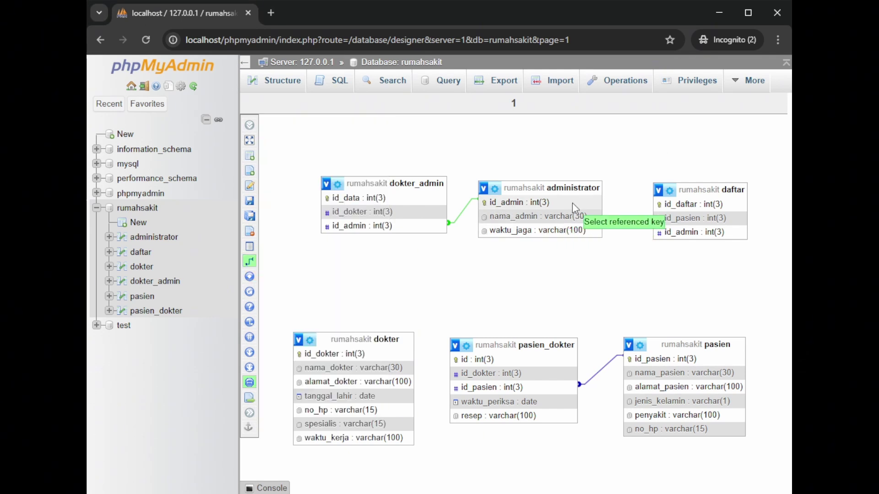
pyautogui.click(574, 202)
pyautogui.click(687, 232)
pyautogui.click(724, 328)
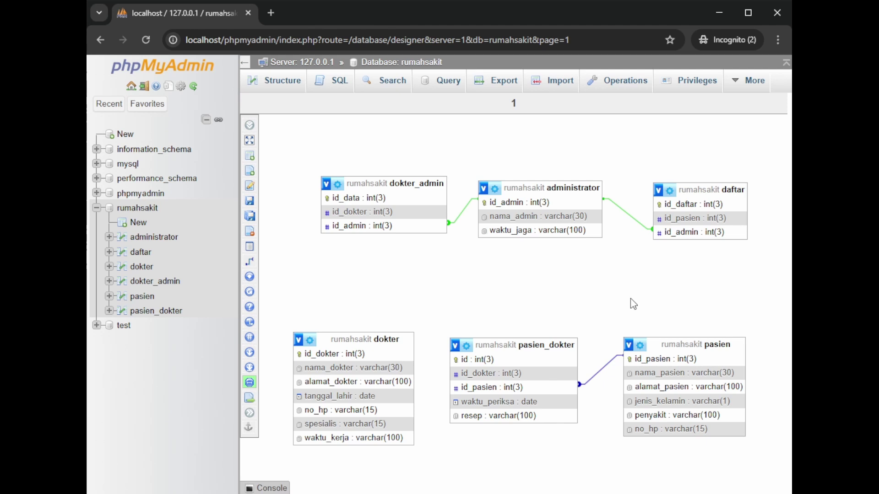
# Step: Create foreign key relationships to dokter's id_dokter from the id_dokter columns of dokter_admin and pasien_dokter
pyautogui.click(280, 261)
pyautogui.click(334, 354)
pyautogui.click(362, 212)
pyautogui.click(549, 308)
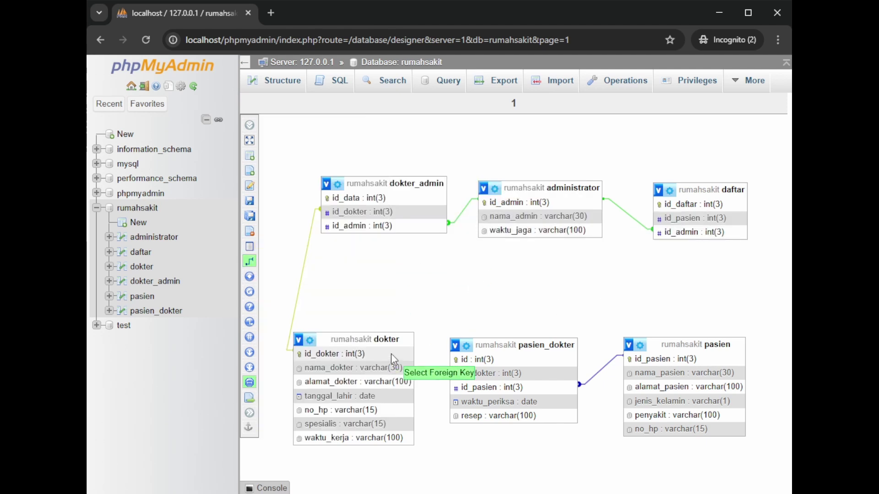
pyautogui.click(490, 373)
pyautogui.click(516, 470)
# Step: Create a foreign key relationship from daftar's id_pasien to pasien's id_pasien
pyautogui.click(249, 261)
pyautogui.click(673, 359)
pyautogui.click(694, 219)
pyautogui.click(726, 314)
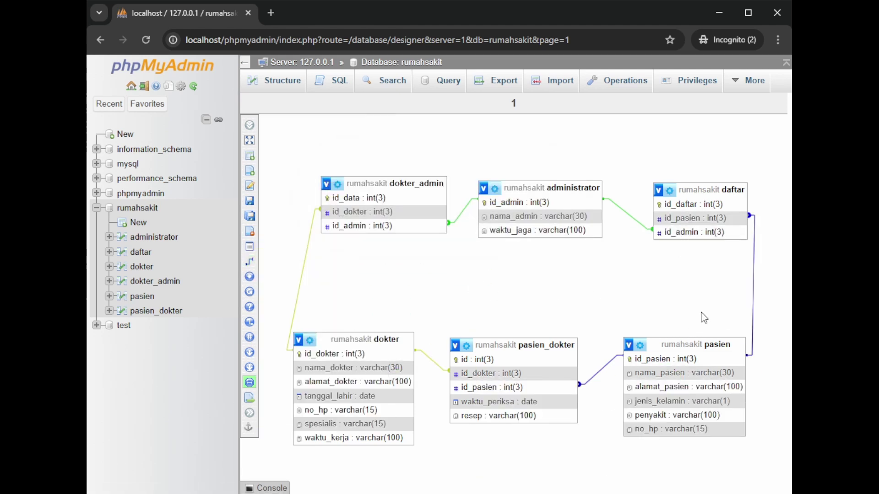